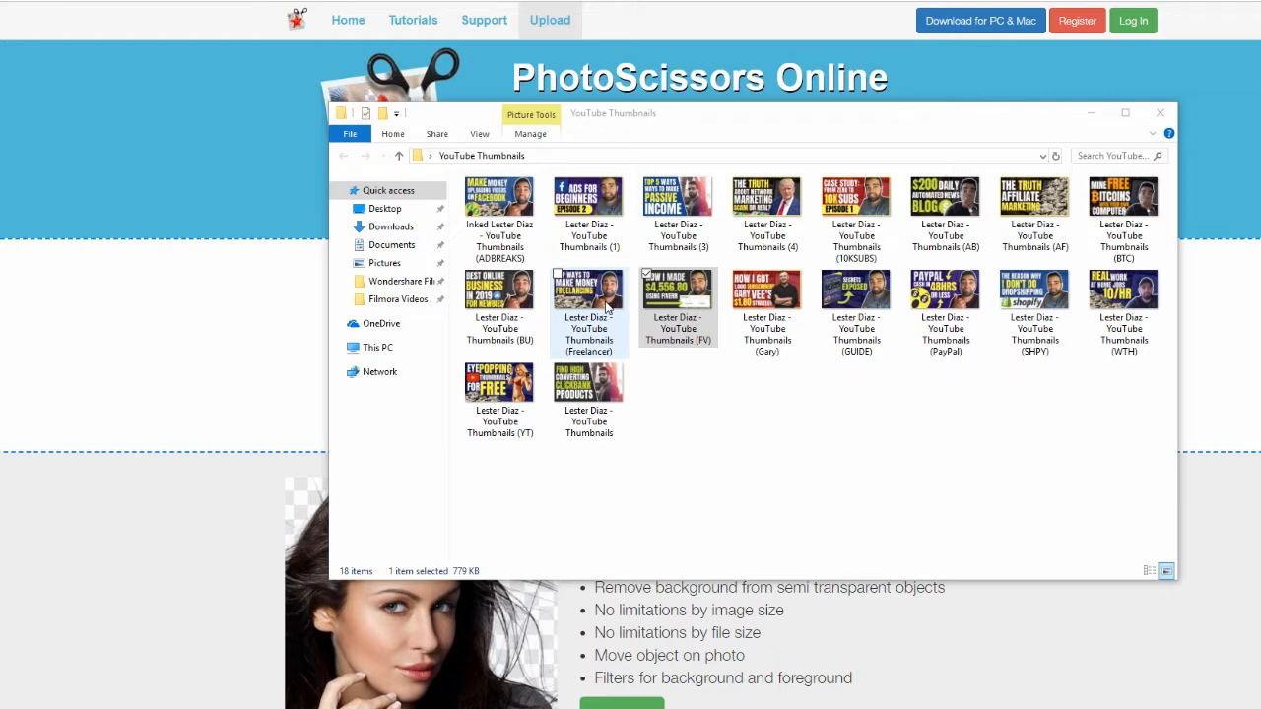
Step: Upload the portrait photo to PhotoScissors Online and dismiss the instructions
left_click_drag(895, 121, 997, 315)
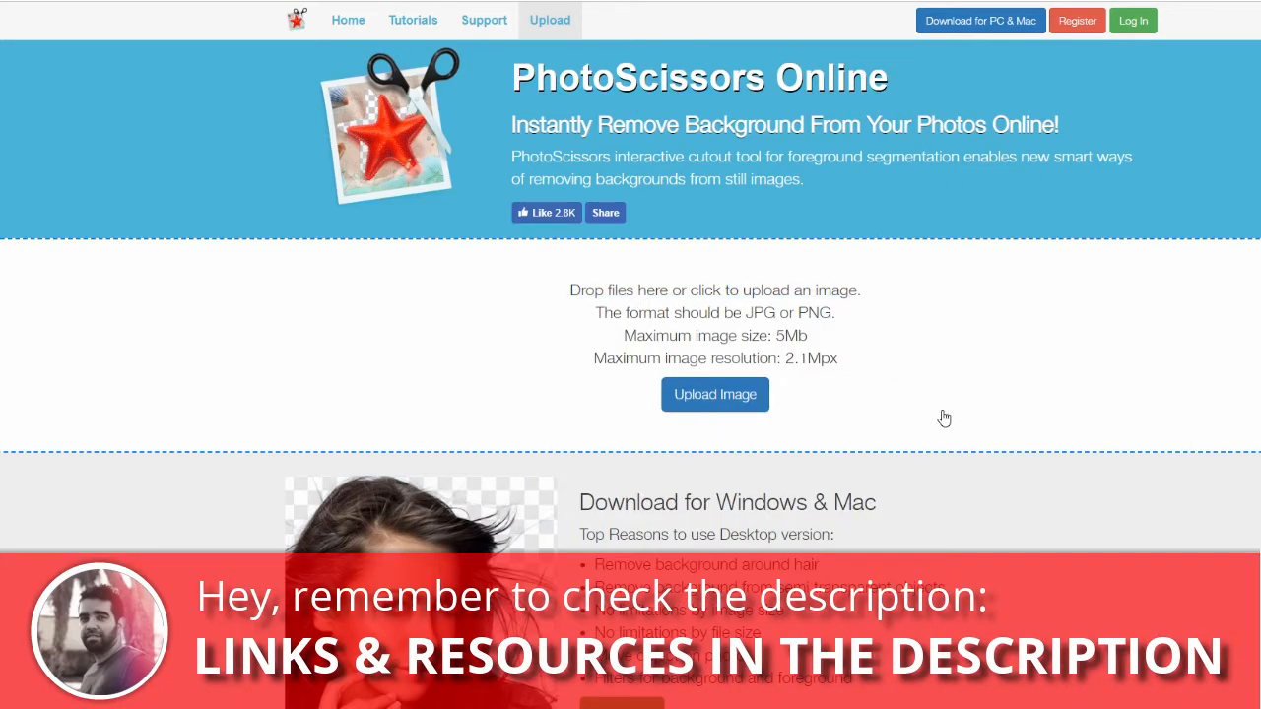
left_click(715, 399)
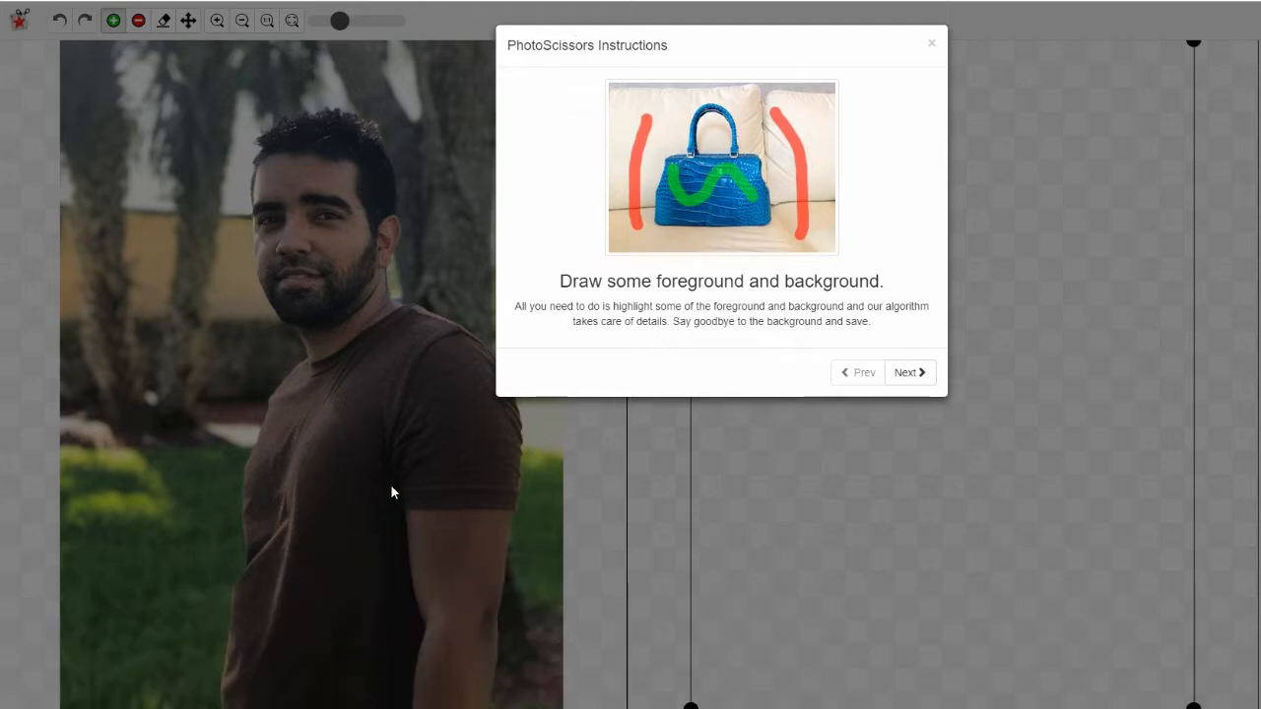
left_click(931, 46)
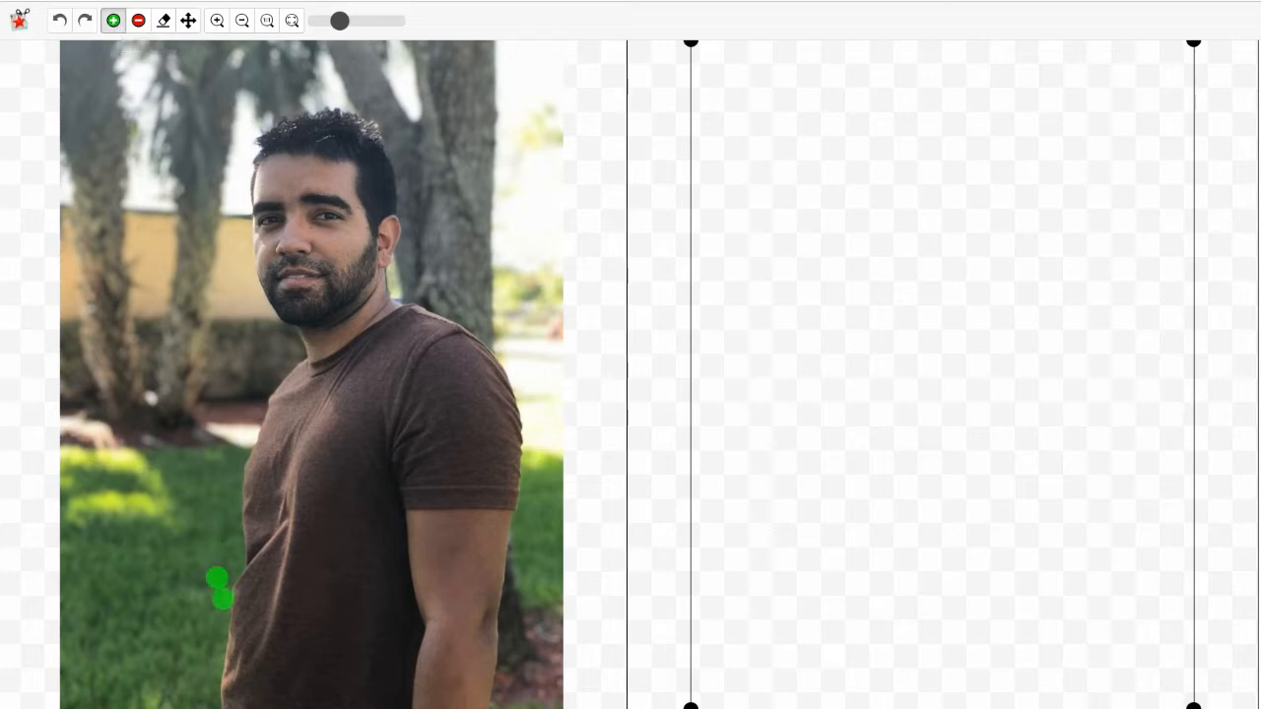
Step: Mark the man's outline as foreground and draw a background stroke around him just outside that outline
mouse_move(225, 696)
left_mouse_down()
mouse_move(267, 394)
mouse_move(307, 354)
mouse_move(305, 335)
mouse_move(272, 308)
mouse_move(255, 249)
mouse_move(263, 145)
mouse_move(305, 124)
left_mouse_up()
left_click_drag(306, 124, 321, 112)
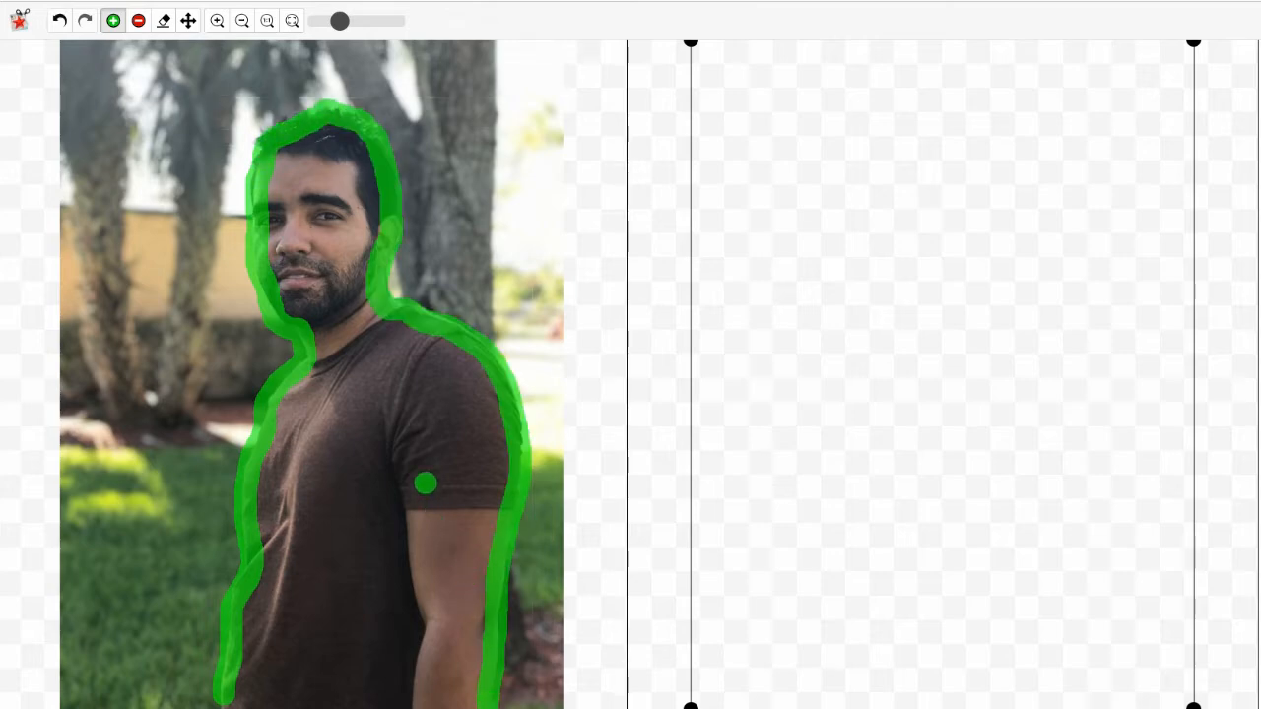
left_click(138, 22)
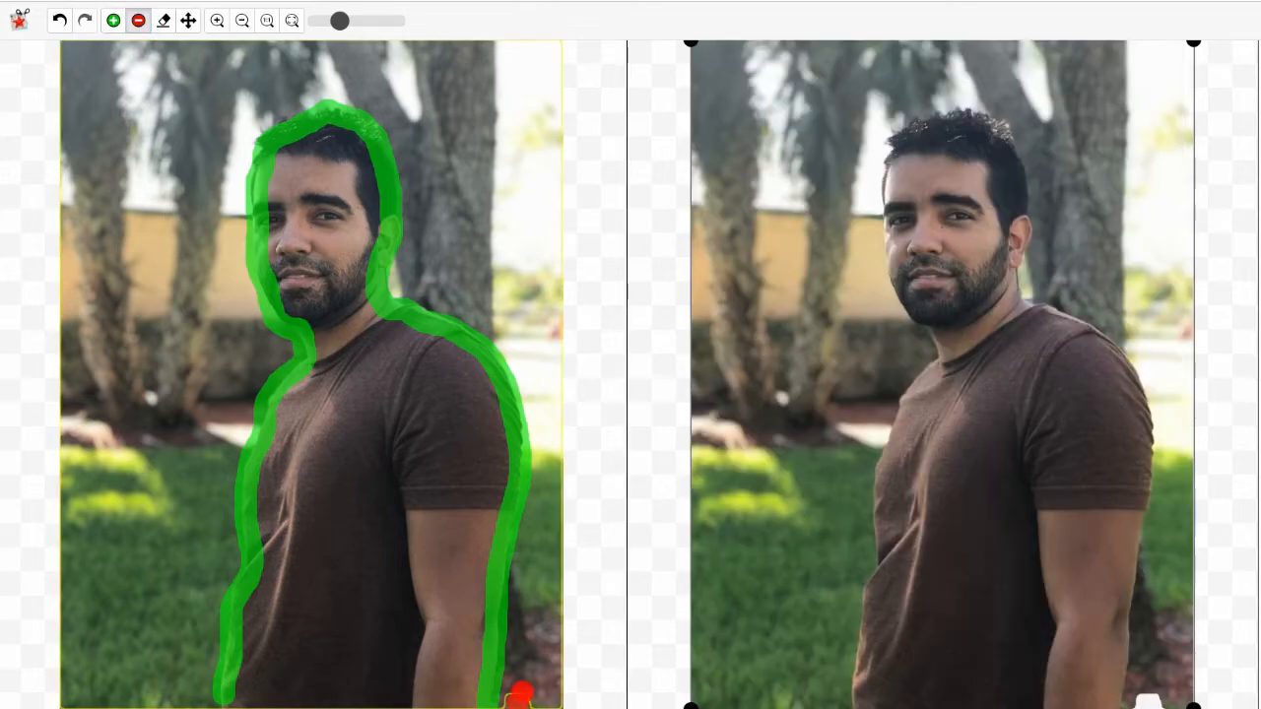
mouse_move(515, 695)
left_mouse_down()
mouse_move(549, 430)
mouse_move(523, 343)
mouse_move(491, 298)
mouse_move(436, 266)
mouse_move(391, 92)
mouse_move(364, 75)
mouse_move(323, 70)
mouse_move(278, 87)
mouse_move(238, 119)
mouse_move(217, 169)
mouse_move(212, 257)
mouse_move(243, 351)
mouse_move(212, 483)
left_mouse_up()
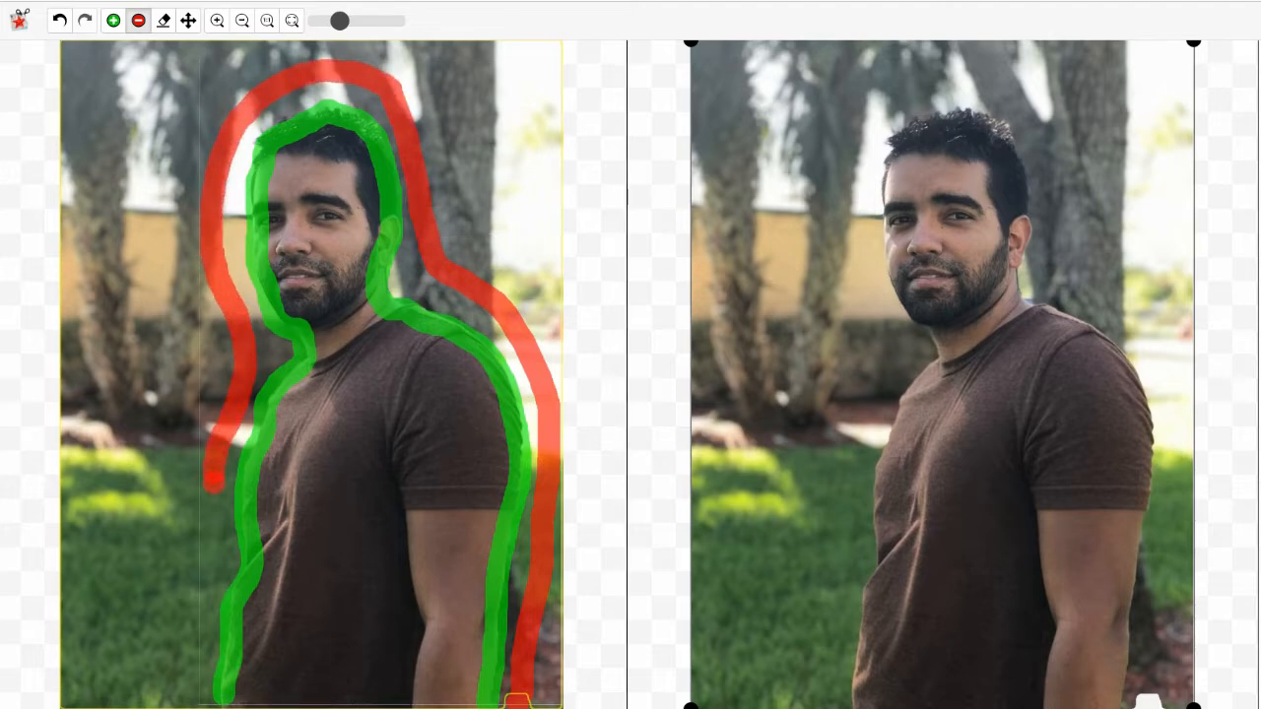
mouse_move(212, 532)
left_mouse_down()
mouse_move(209, 690)
mouse_move(195, 697)
left_mouse_up()
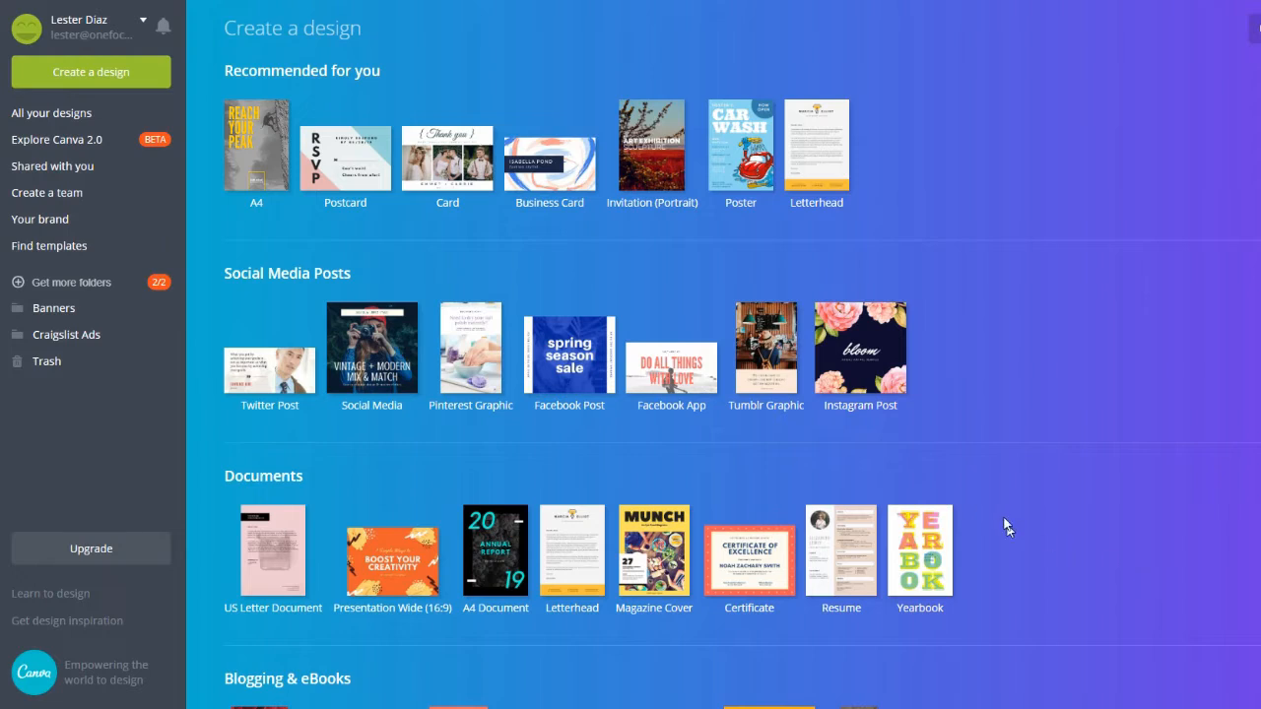
Step: In Canva, create a new design from the YouTube Thumbnail format and browse its ready-made layouts
scroll(1030, 485, "down", 1)
scroll(1029, 484, "up", 1)
scroll(987, 409, "down", 3)
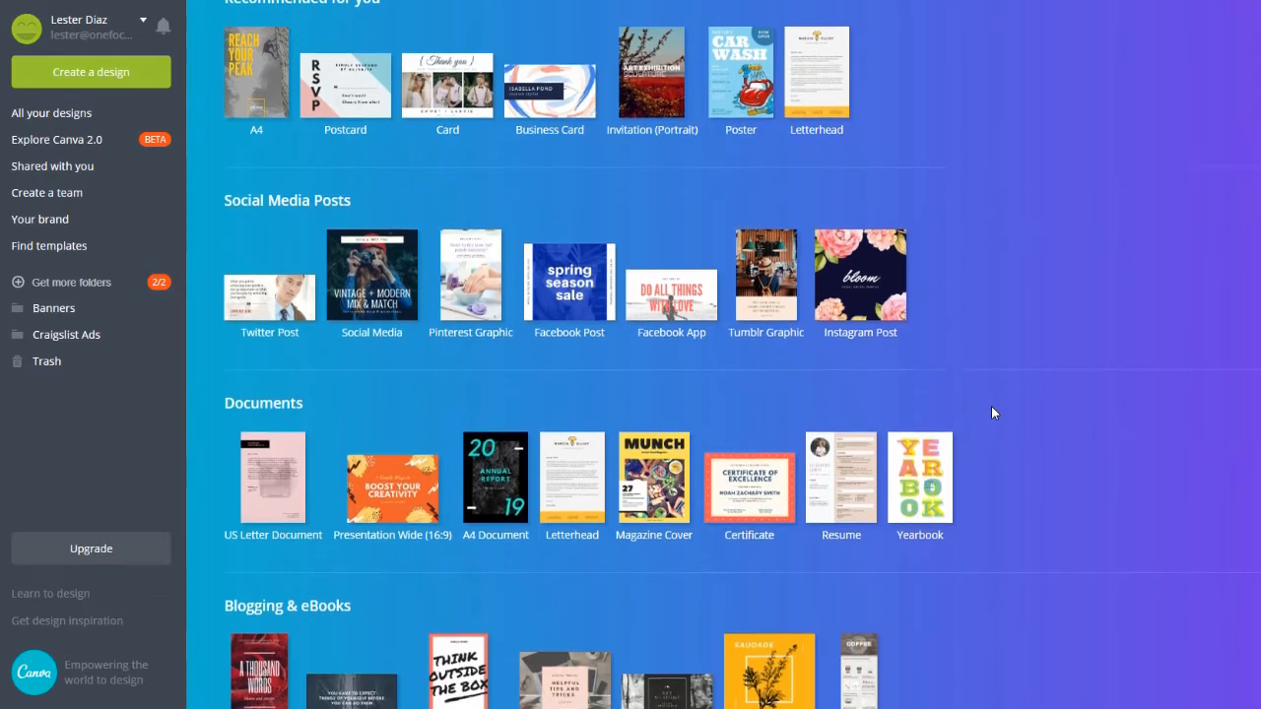
scroll(993, 411, "down", 3)
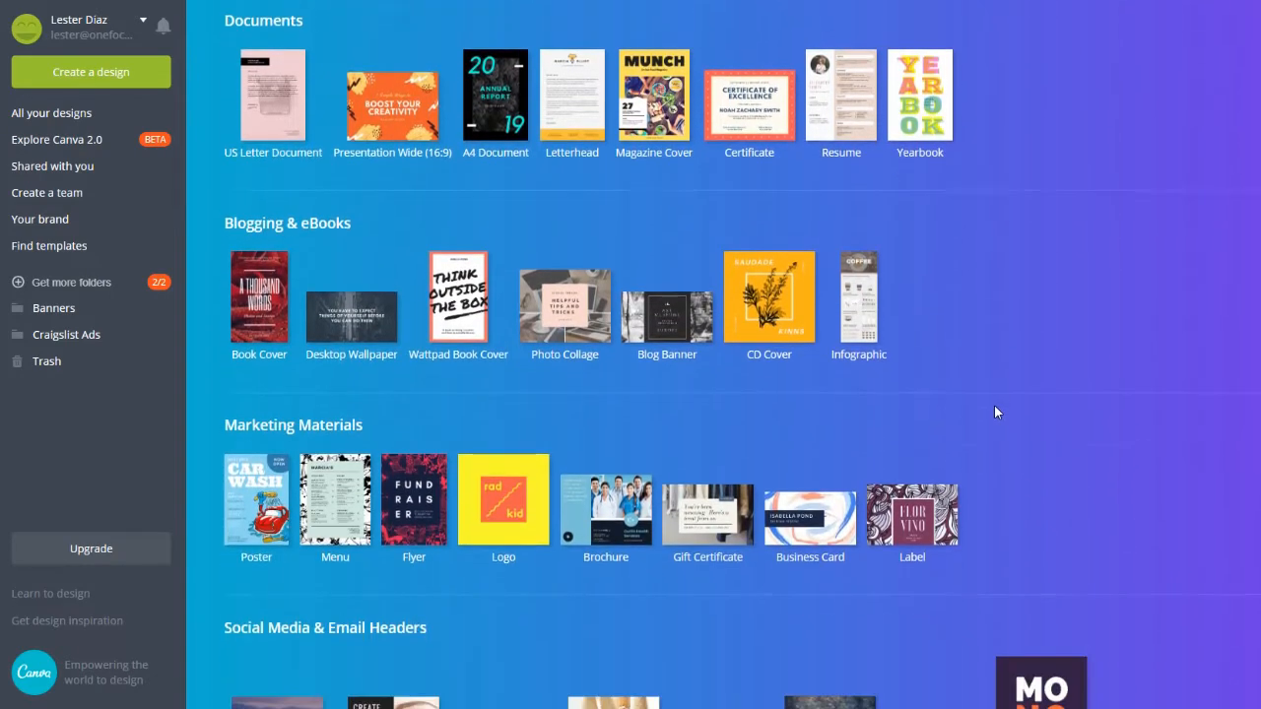
scroll(996, 410, "down", 2)
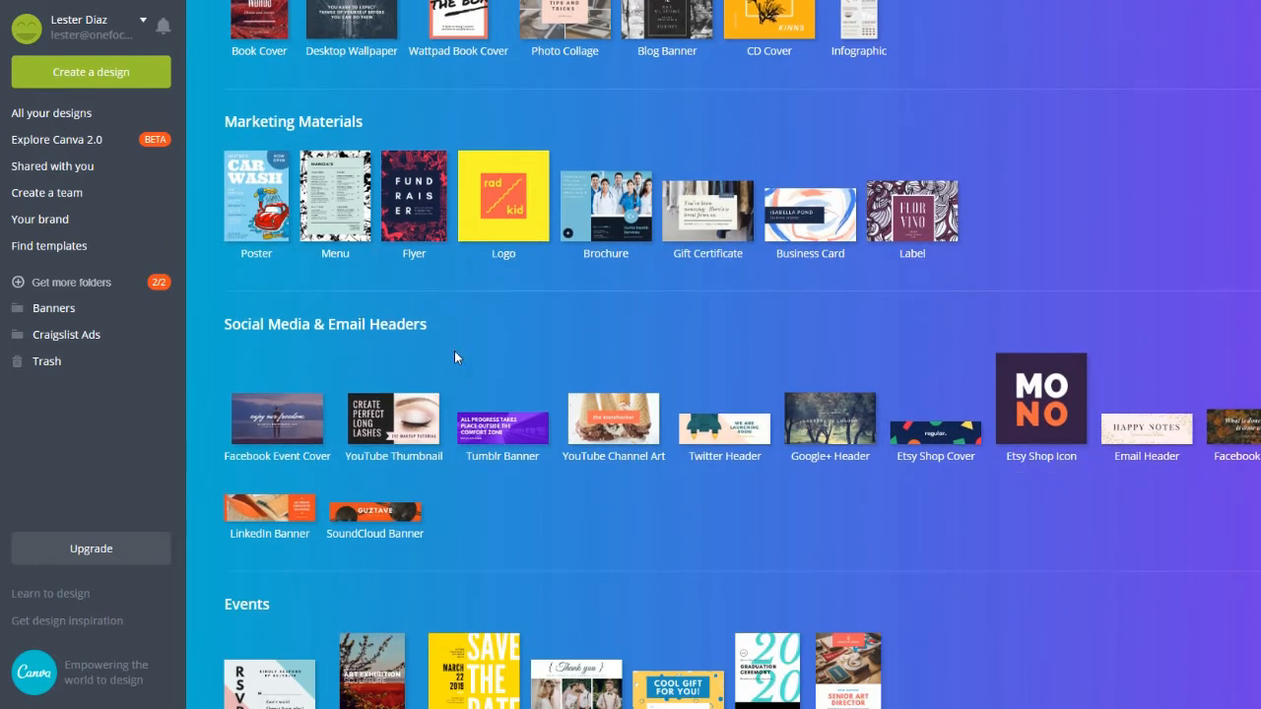
left_click(404, 433)
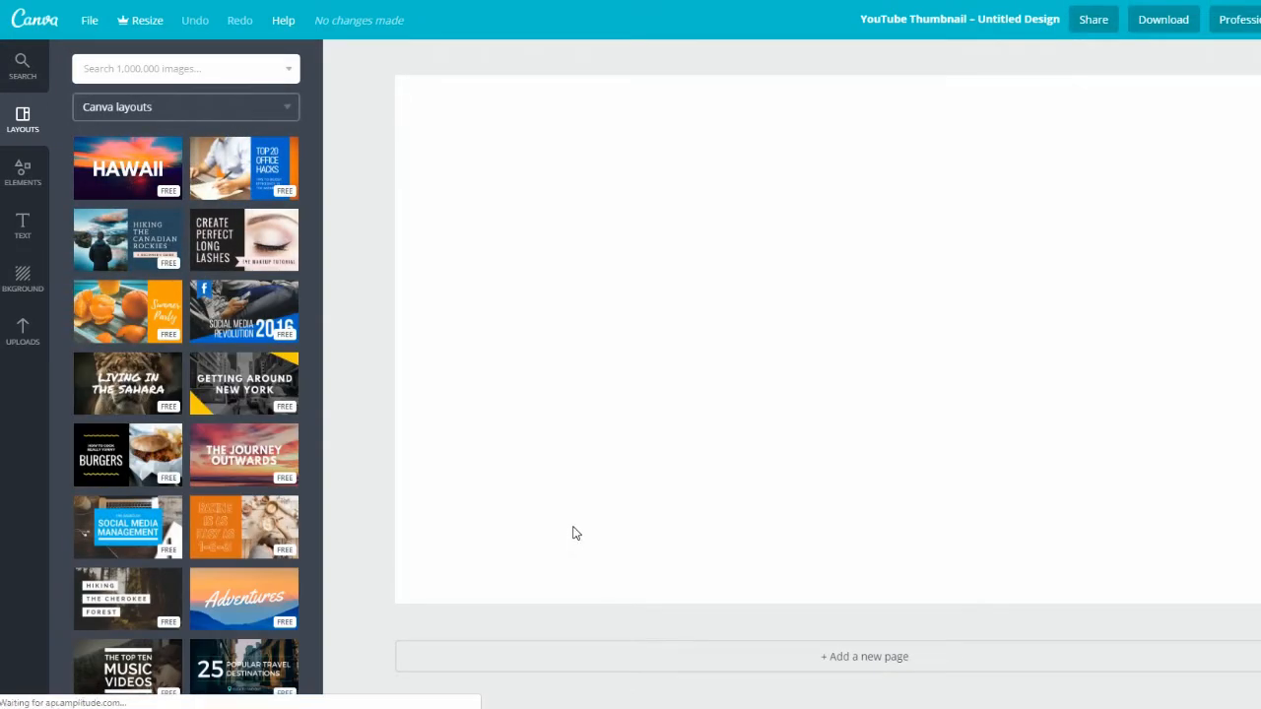
scroll(157, 532, "down", 5)
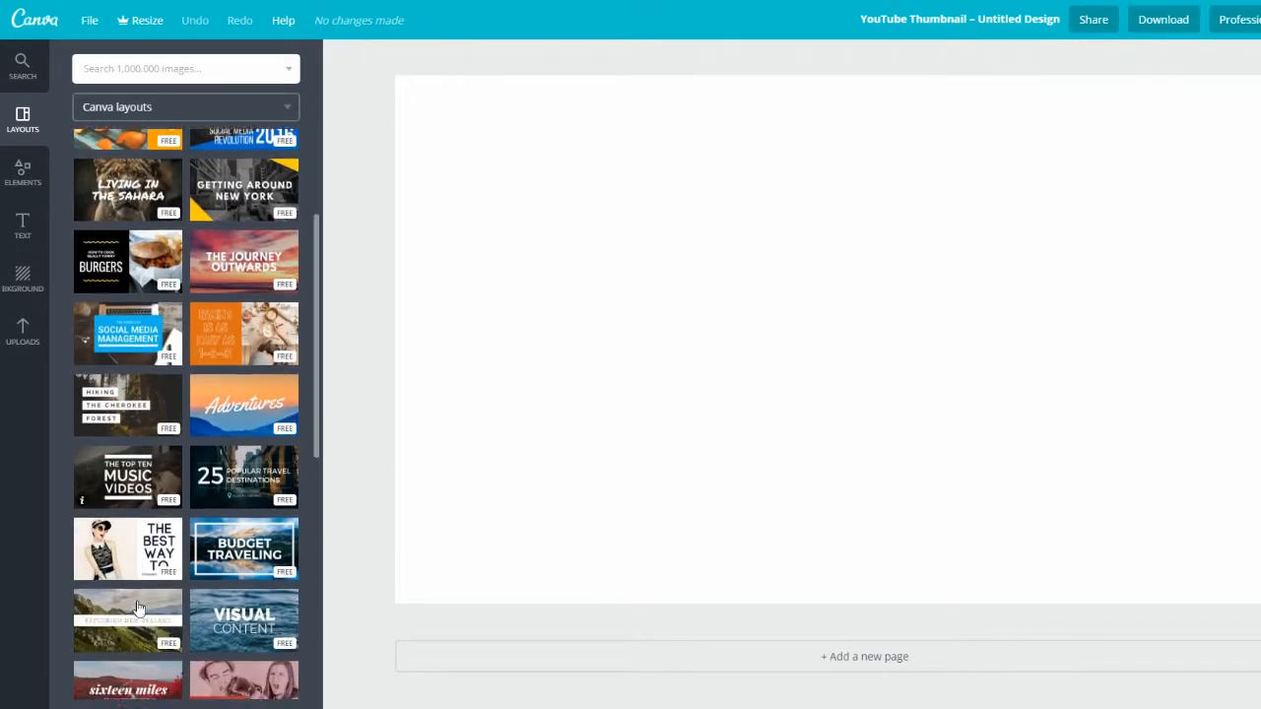
left_click(134, 514)
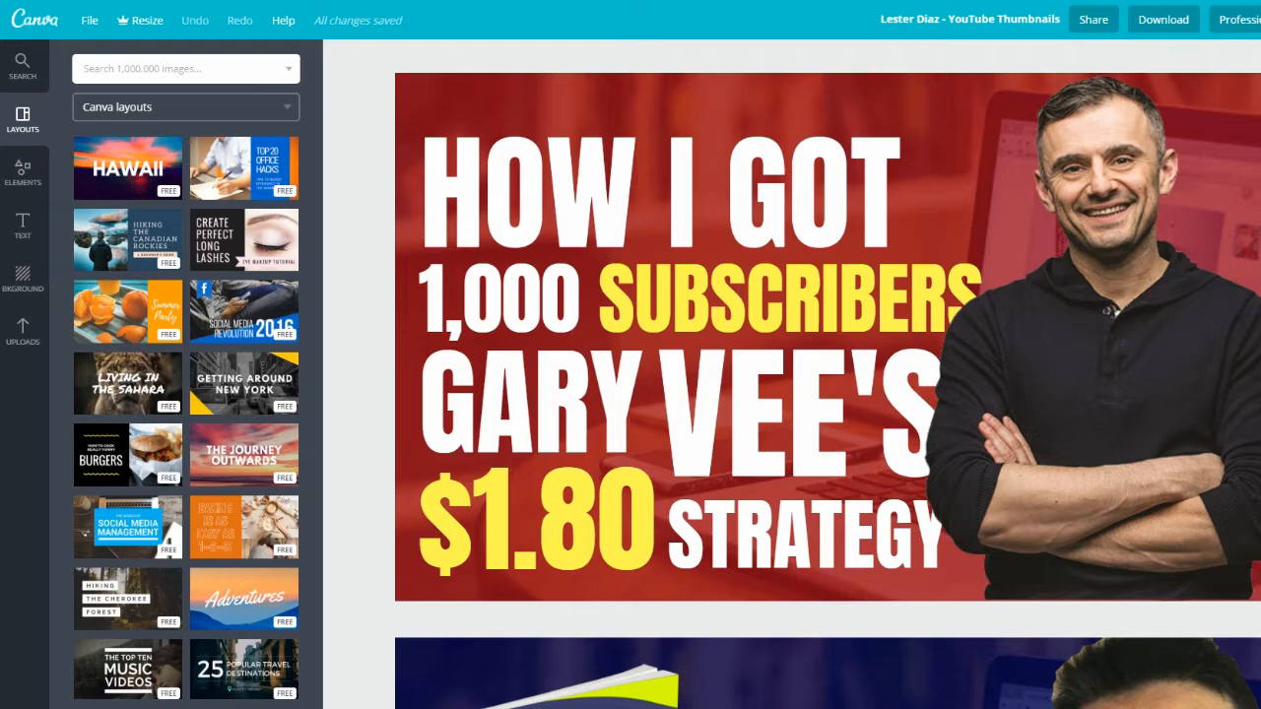
Step: Examine the finished thumbnail pages in the existing YouTube Thumbnails design, down to the "Using Fiverr" page
scroll(827, 374, "down", 6)
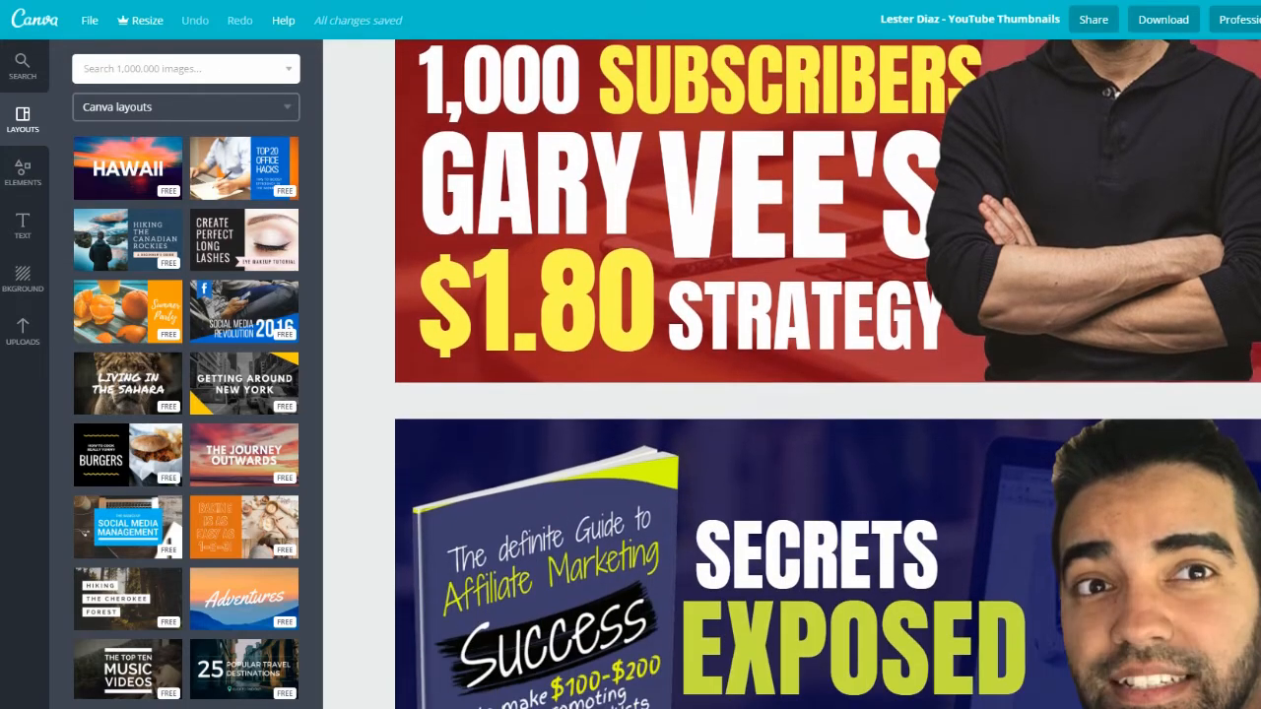
scroll(827, 374, "down", 20)
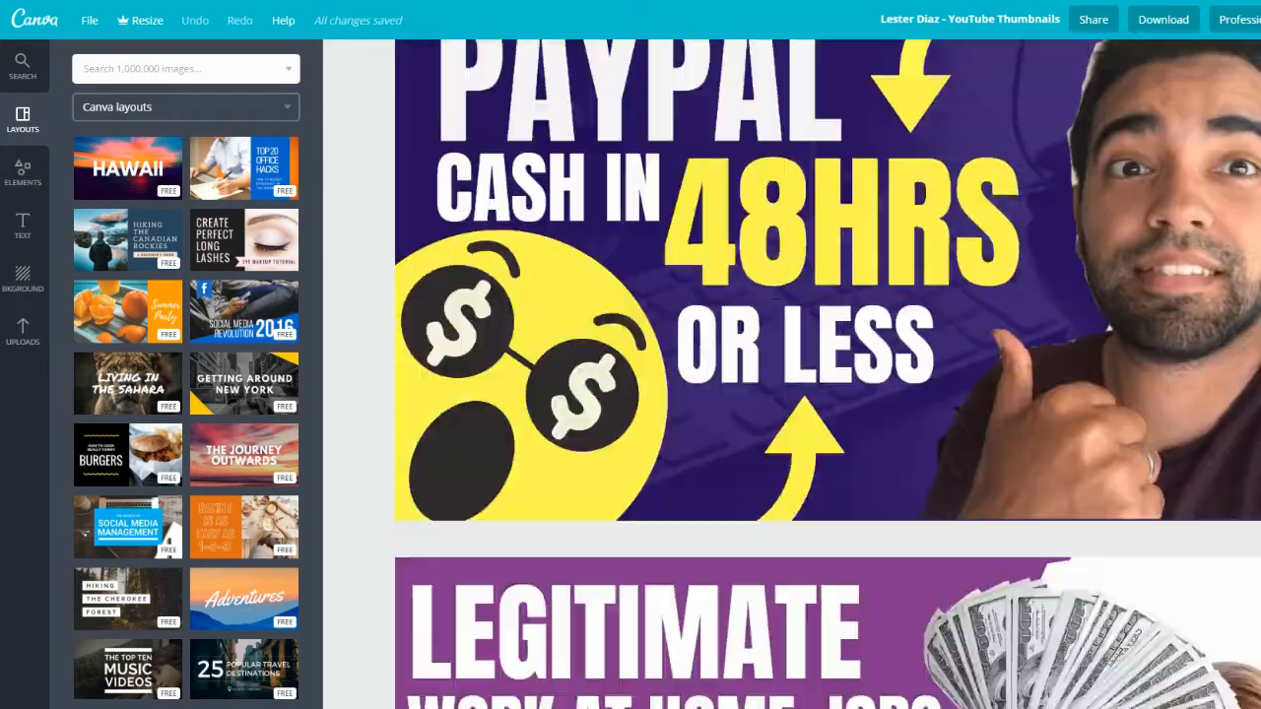
scroll(828, 374, "down", 5)
scroll(827, 374, "up", 2)
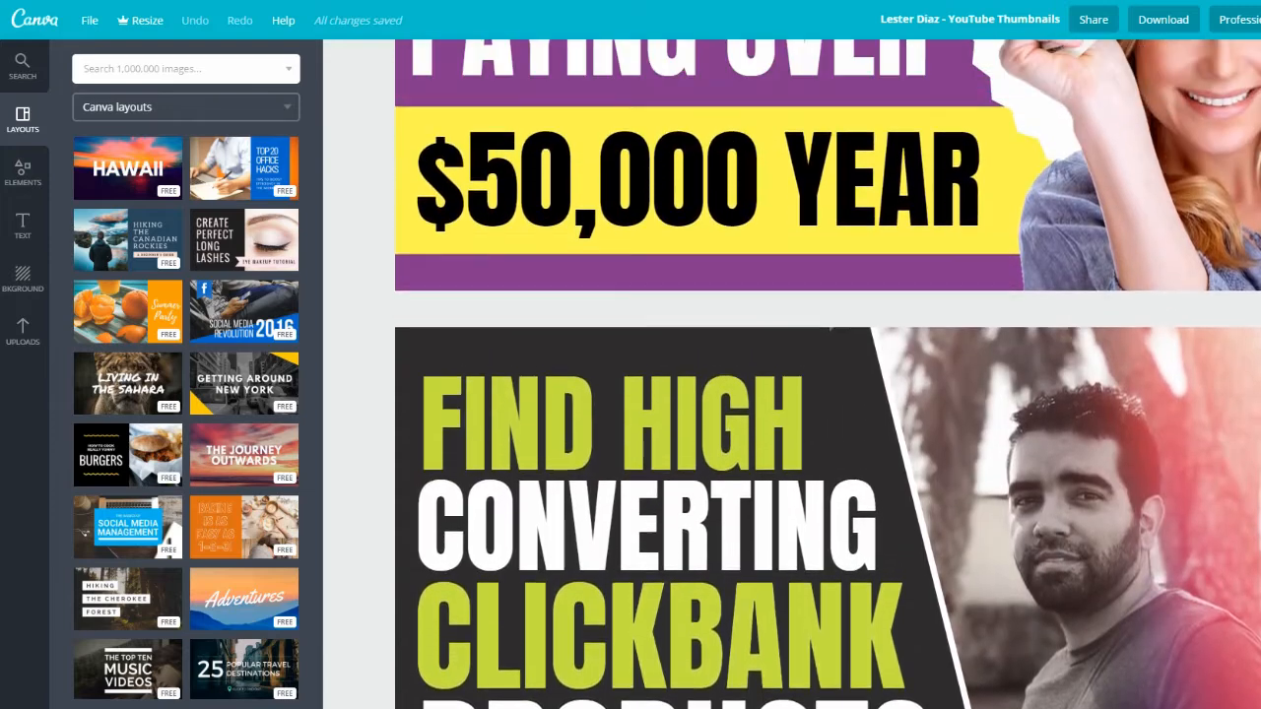
scroll(828, 374, "down", 4)
scroll(828, 374, "up", 2)
scroll(828, 374, "down", 2)
scroll(827, 375, "down", 6)
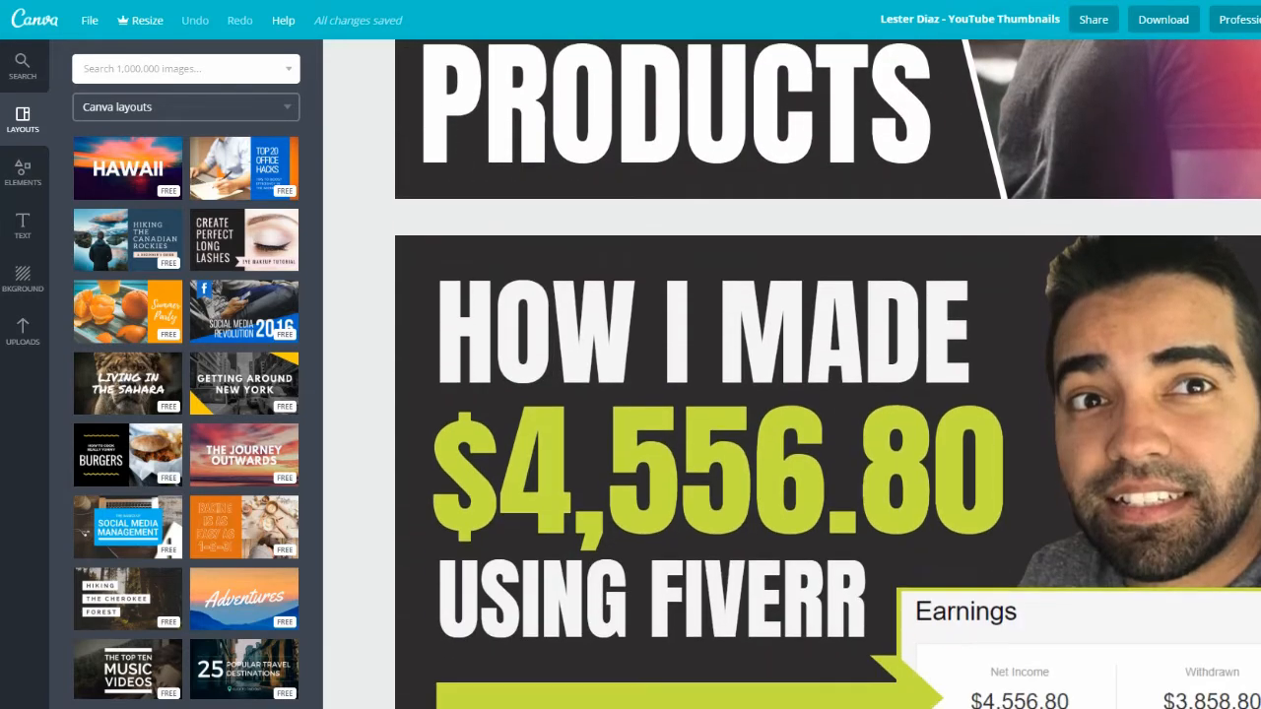
scroll(1198, 326, "up", 1)
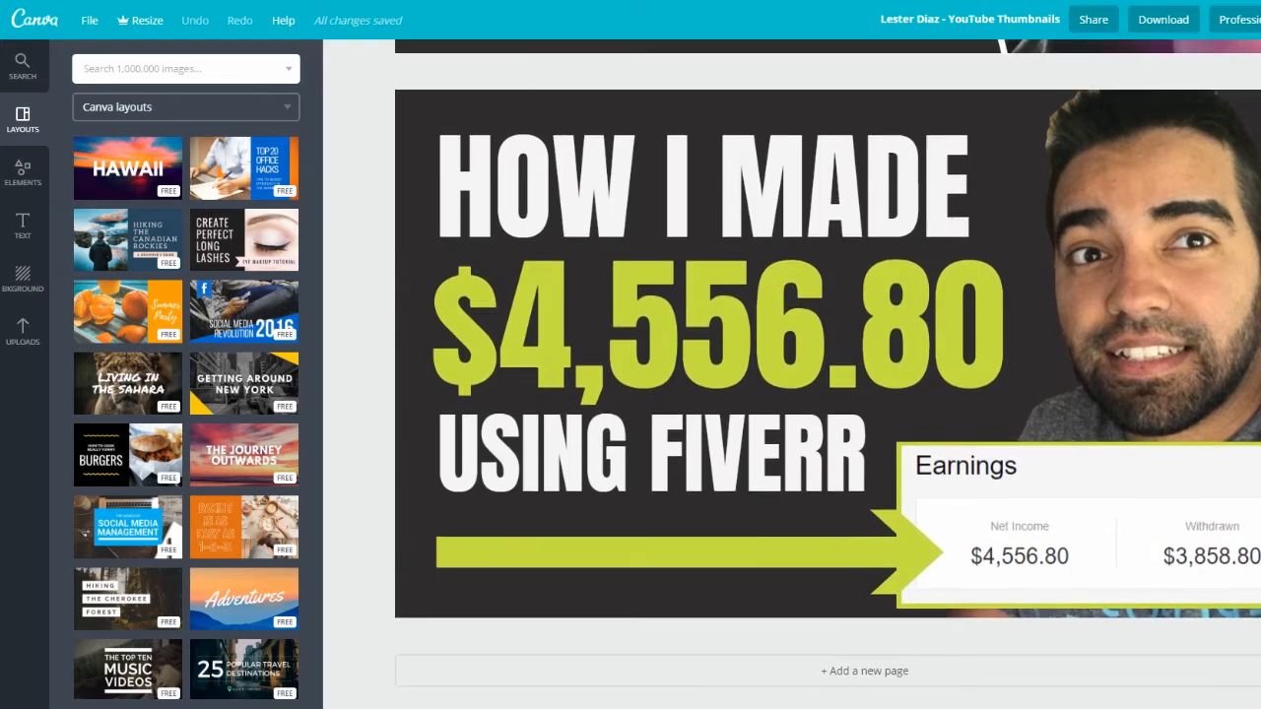
Step: Nudge the man's cutout slightly toward the headline and try layering it in front of and behind the earnings screenshot
left_click(1198, 326)
mouse_move(1151, 208)
left_mouse_down()
mouse_move(1121, 233)
mouse_move(1132, 215)
mouse_move(1121, 255)
mouse_move(1113, 232)
mouse_move(1133, 211)
left_mouse_up()
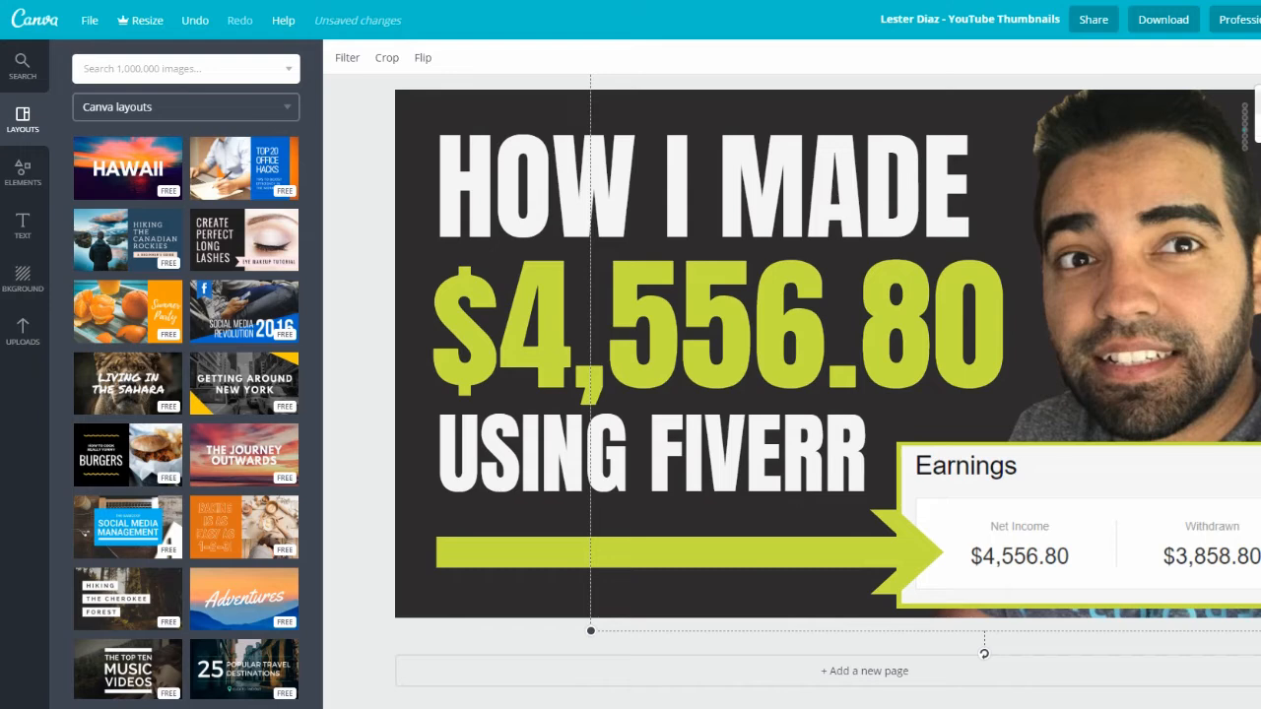
key("ctrl+]")
key("ctrl+]")
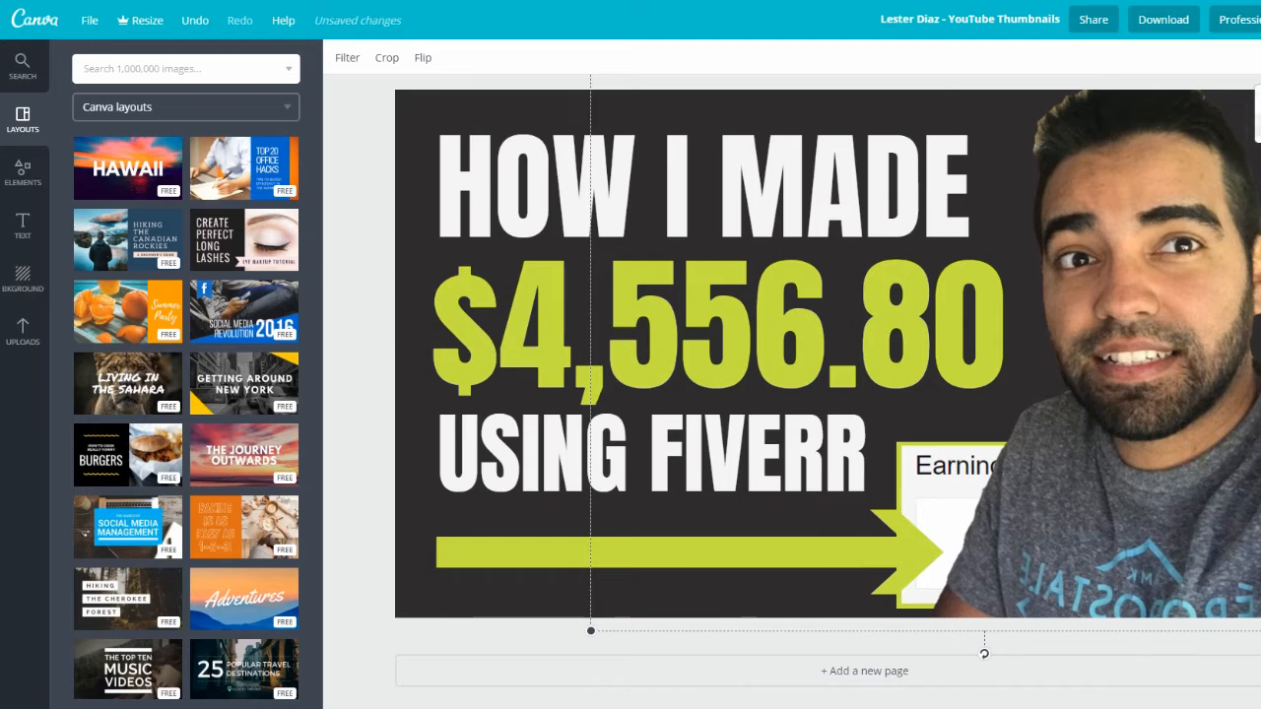
key("ctrl+[")
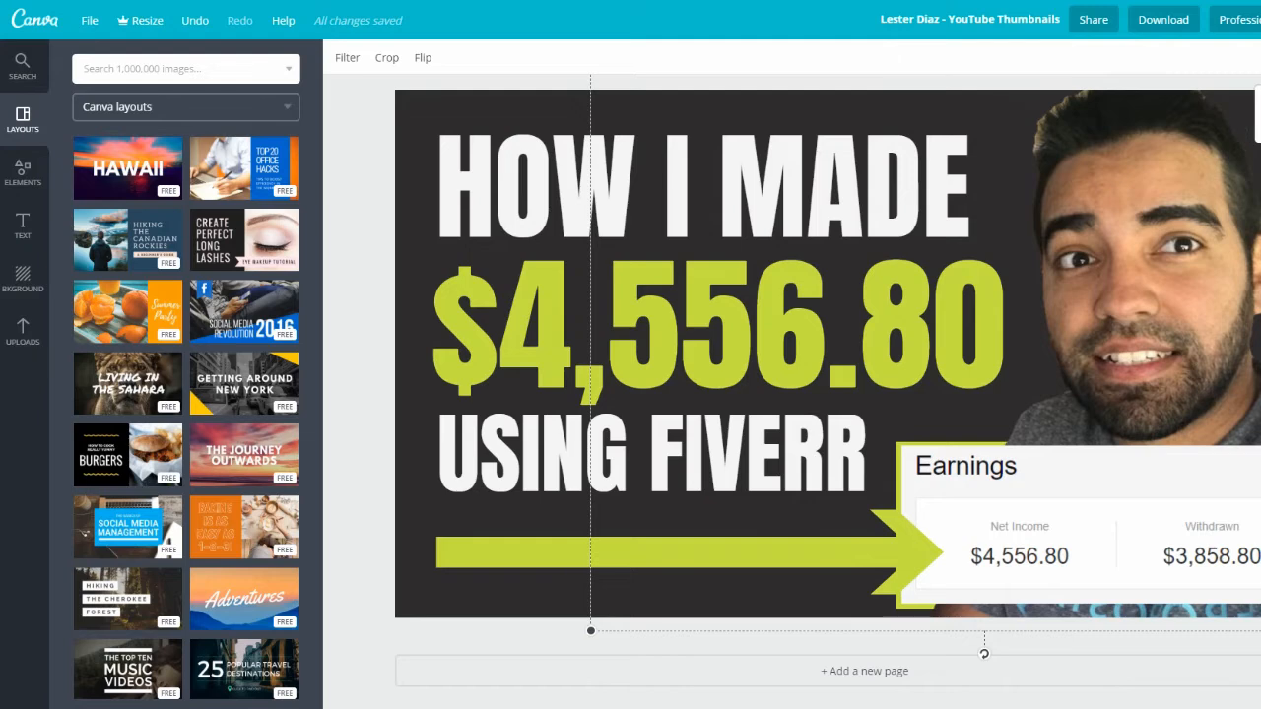
Step: Delete the man's cutout from the "Using Fiverr" thumbnail
key("Delete")
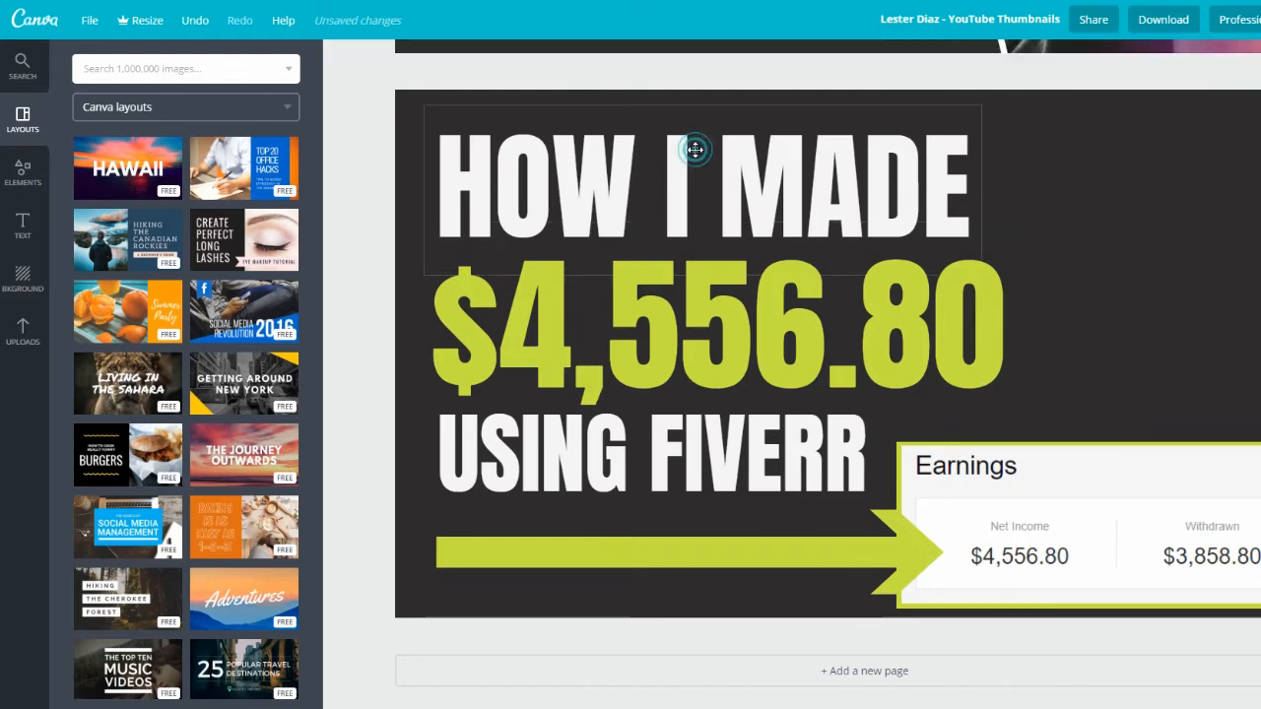
key("ctrl+z")
Step: Recolor the "$4,556.80" text to yellow from the default palette
left_click(663, 324)
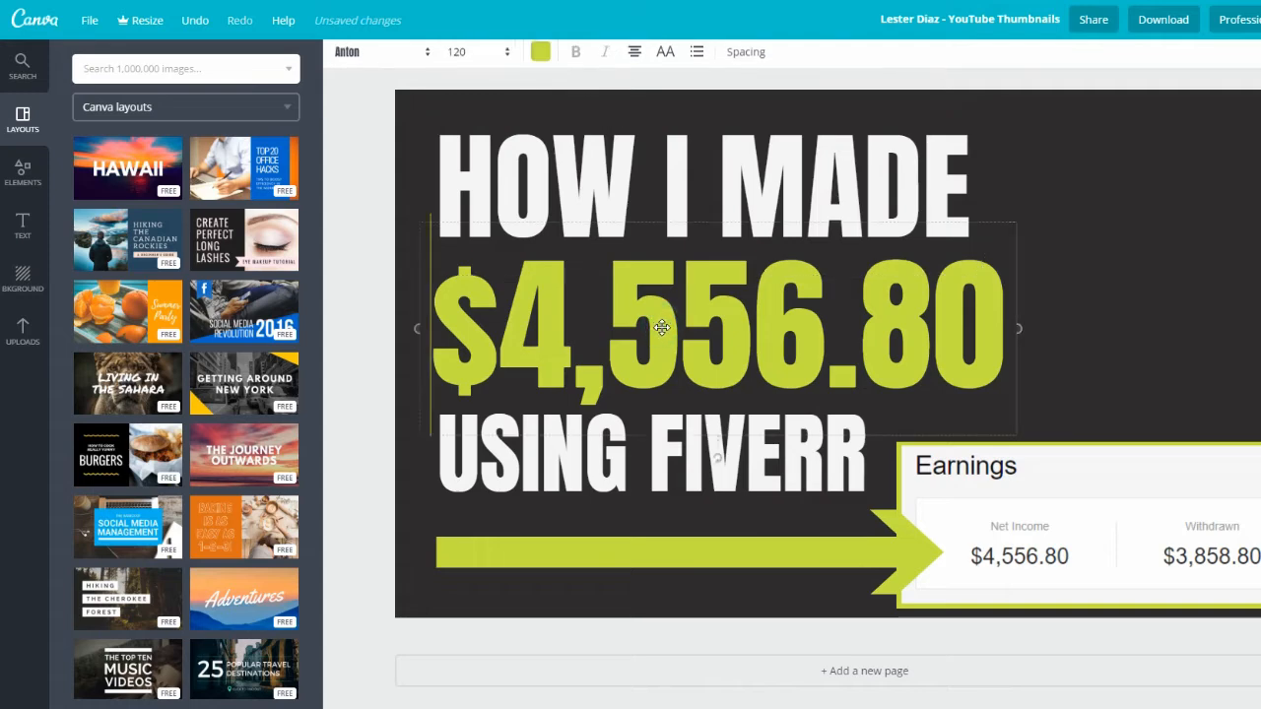
left_click(549, 61)
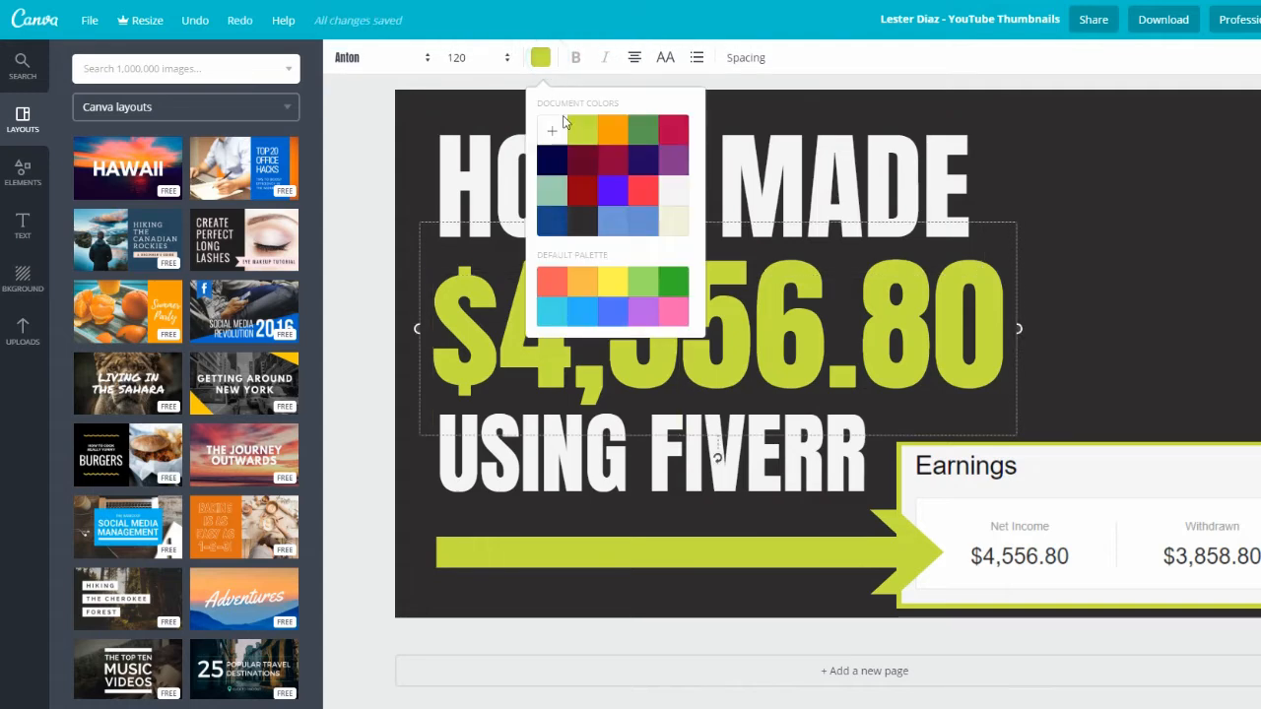
left_click(610, 288)
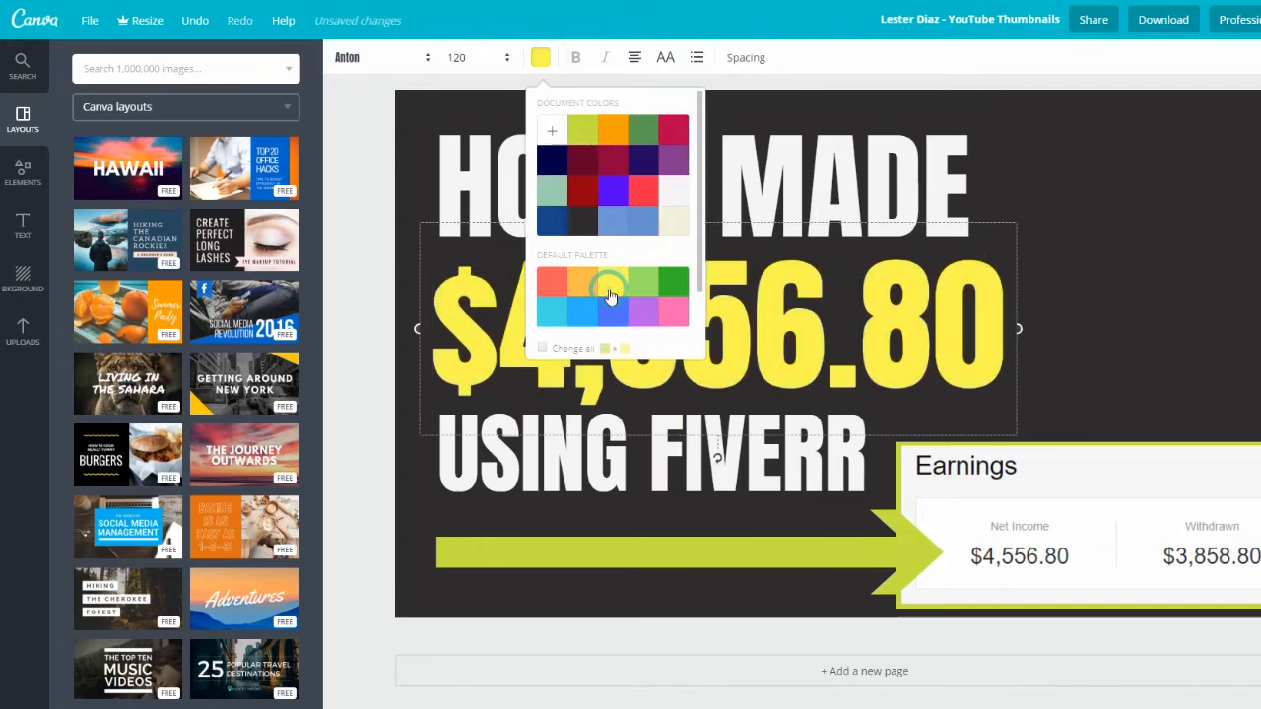
left_click(1212, 328)
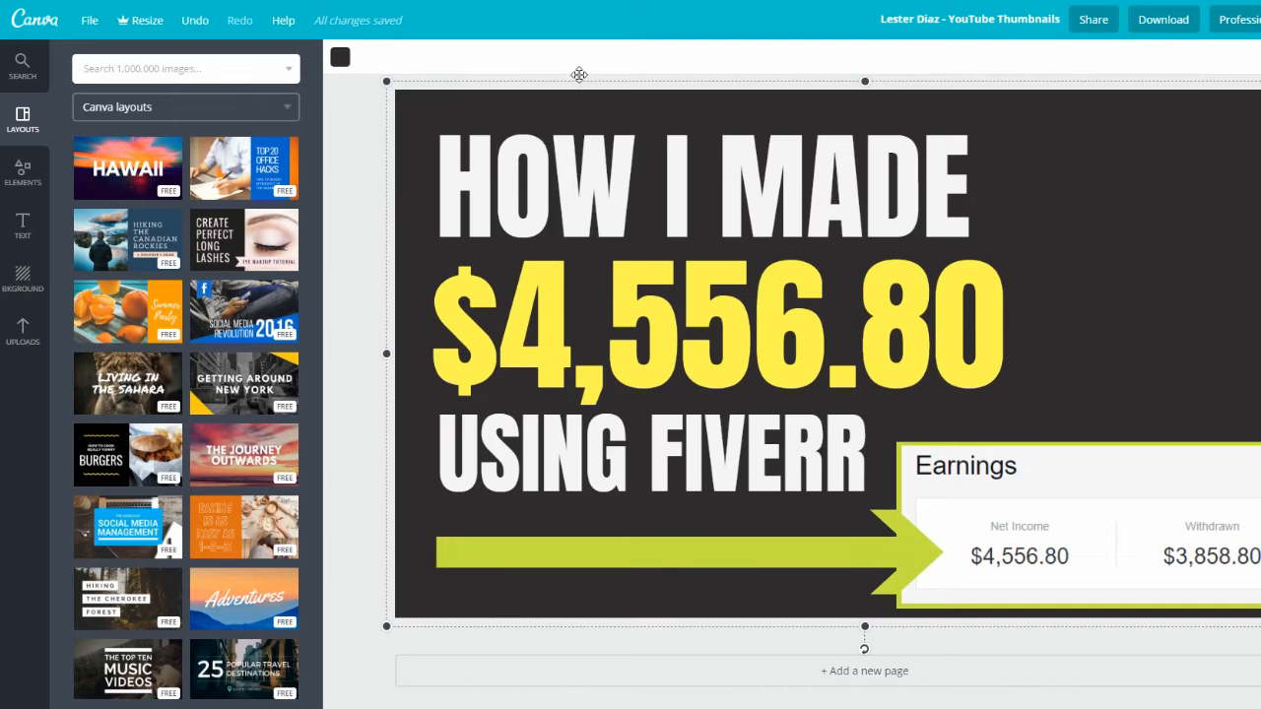
Step: View the uploaded images and open the image search
scroll(864, 510, "up", 1)
scroll(854, 505, "down", 1)
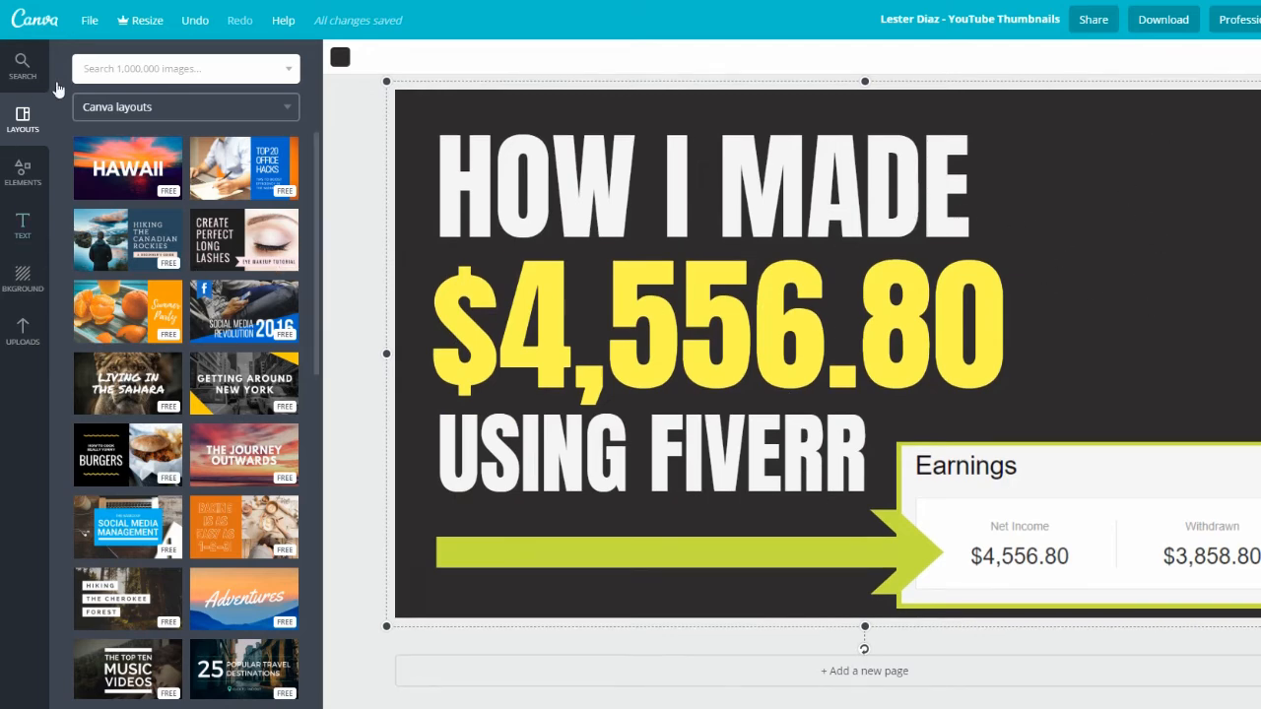
left_click(19, 345)
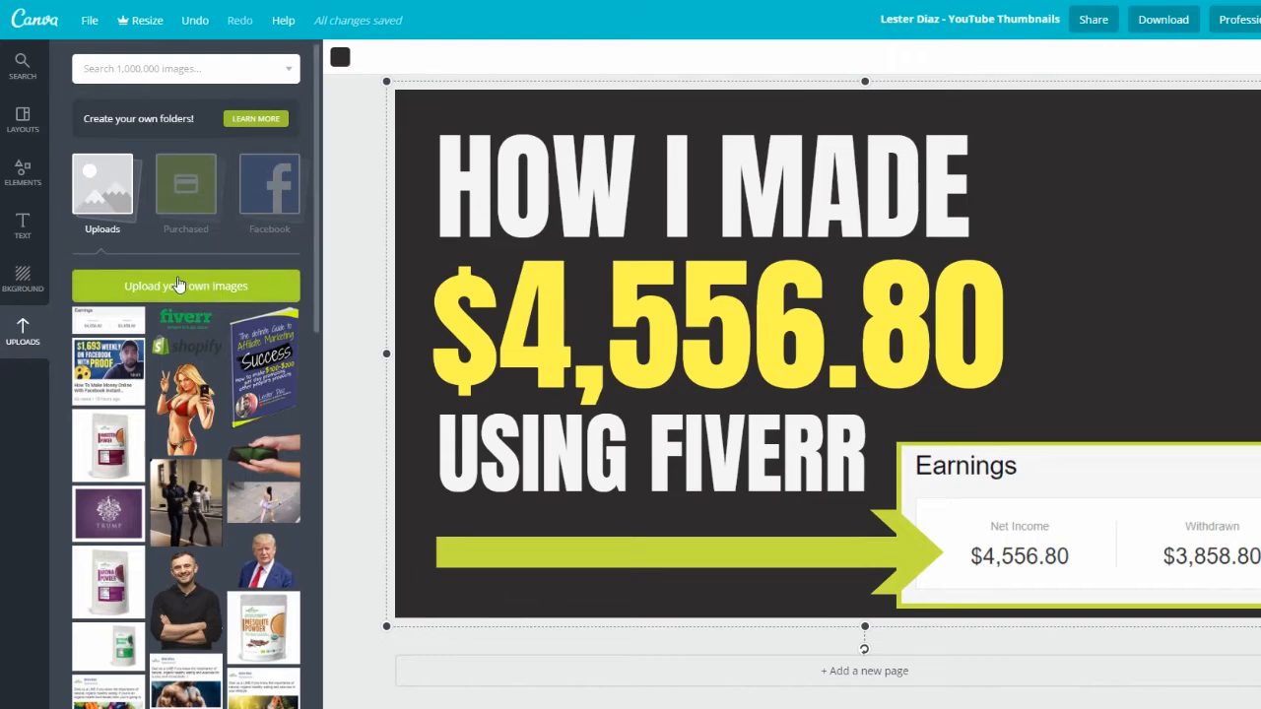
left_click(22, 69)
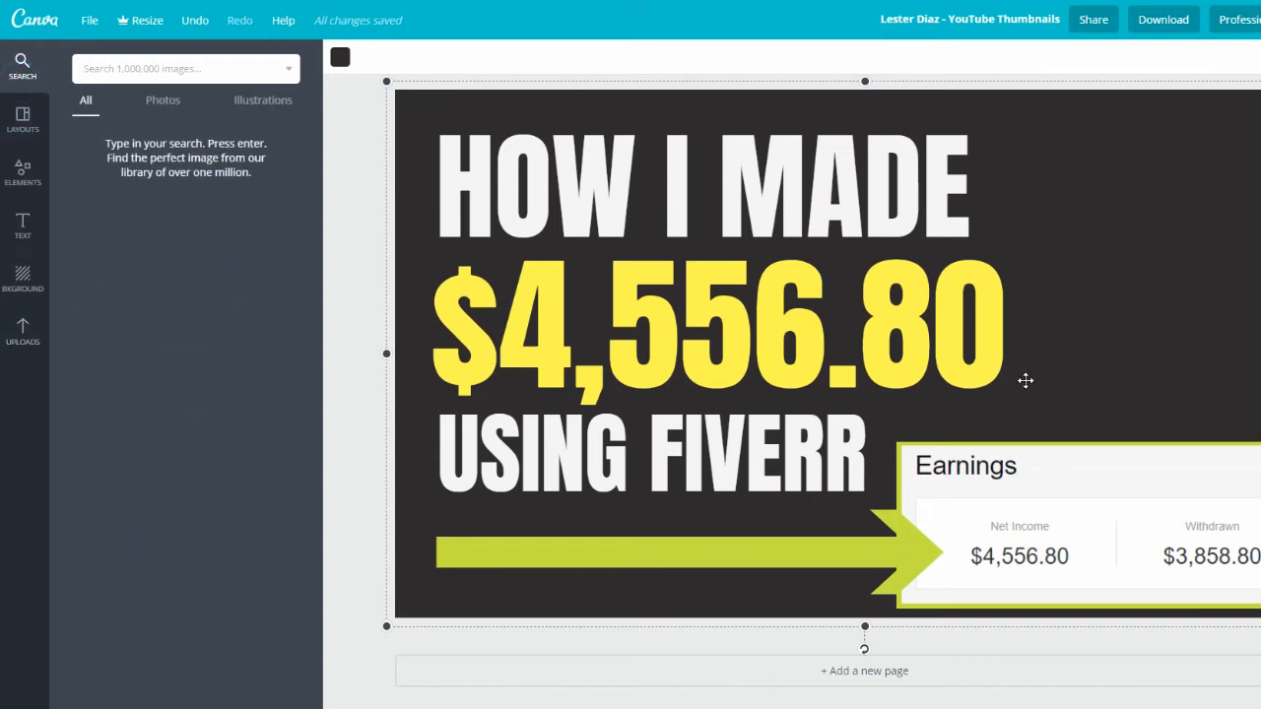
Step: Compare the "Using Fiverr" thumbnail with the Clickbank, PayPal and $50,000 Year thumbnails in the design
scroll(1026, 380, "up", 6)
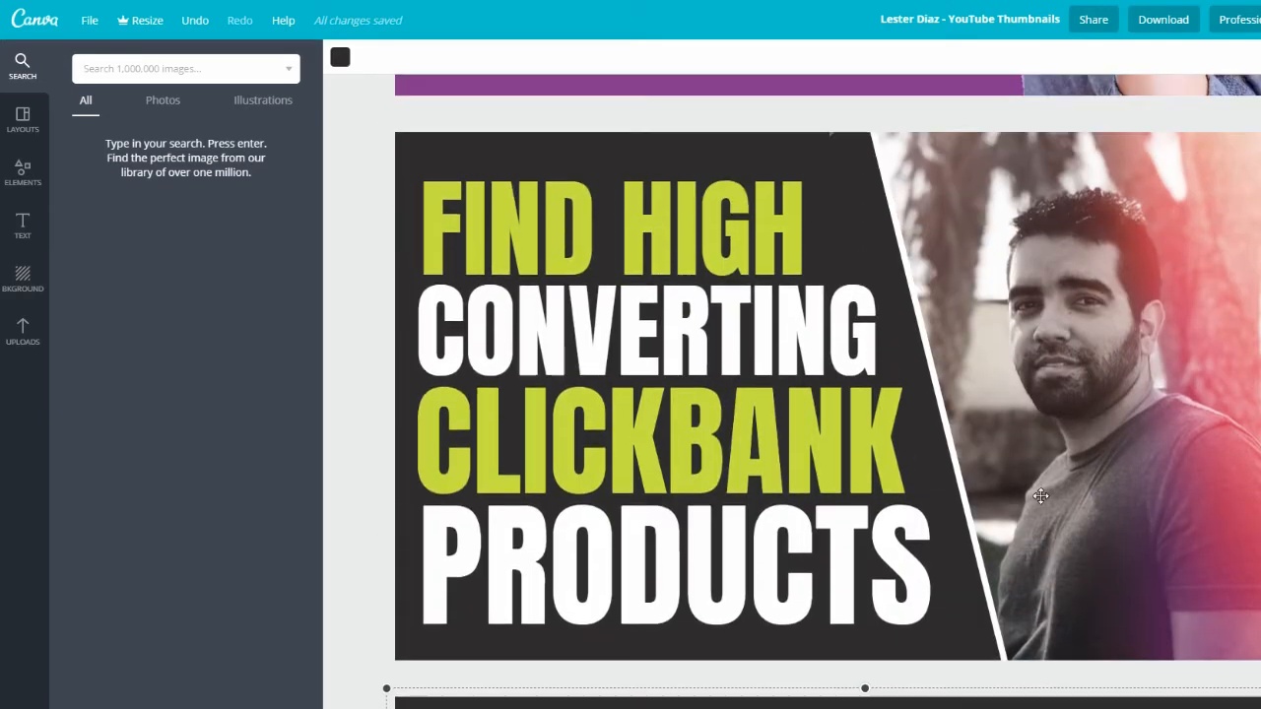
scroll(1043, 494, "up", 1)
scroll(1041, 496, "down", 1)
scroll(1083, 495, "down", 5)
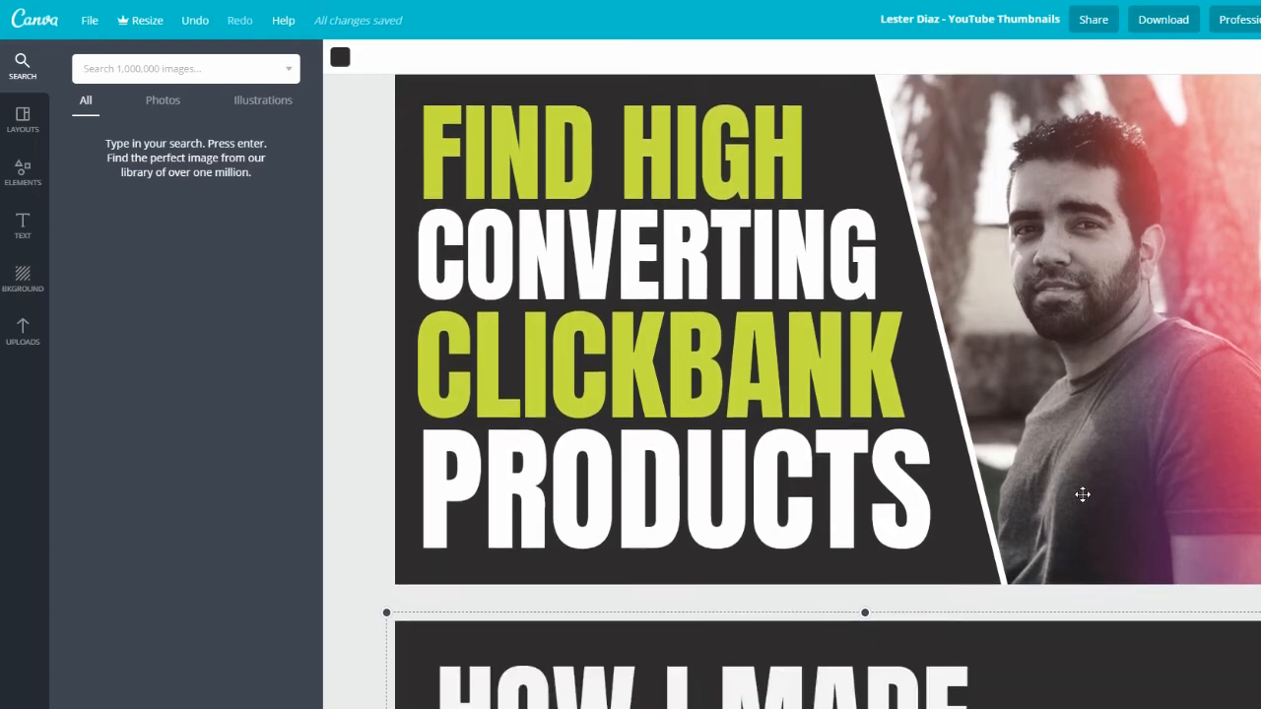
scroll(1082, 494, "down", 2)
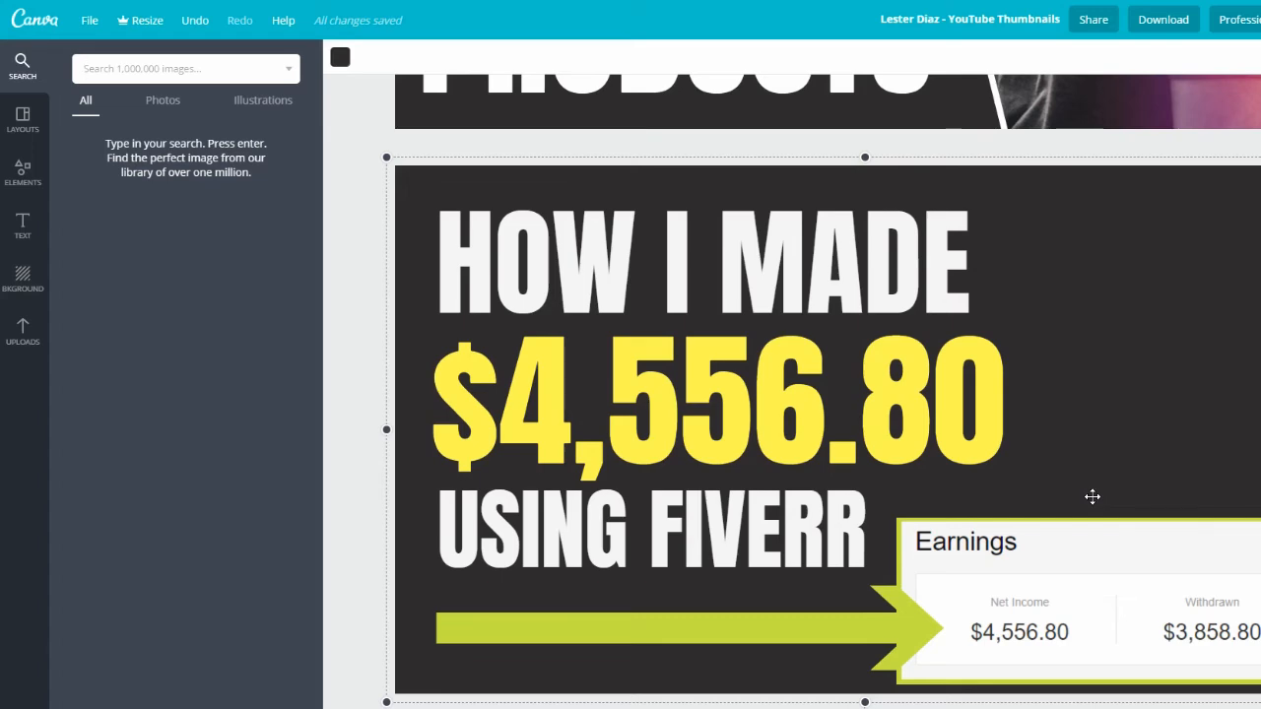
scroll(1099, 492, "up", 10)
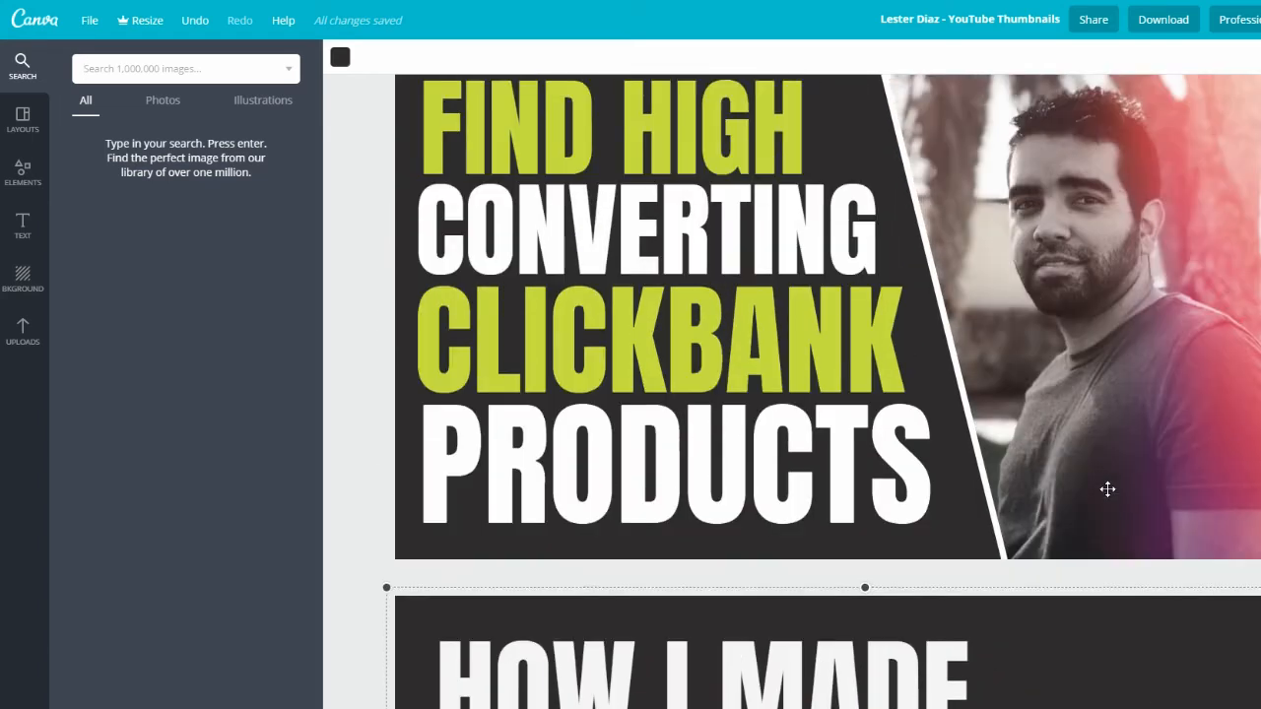
scroll(1107, 490, "up", 10)
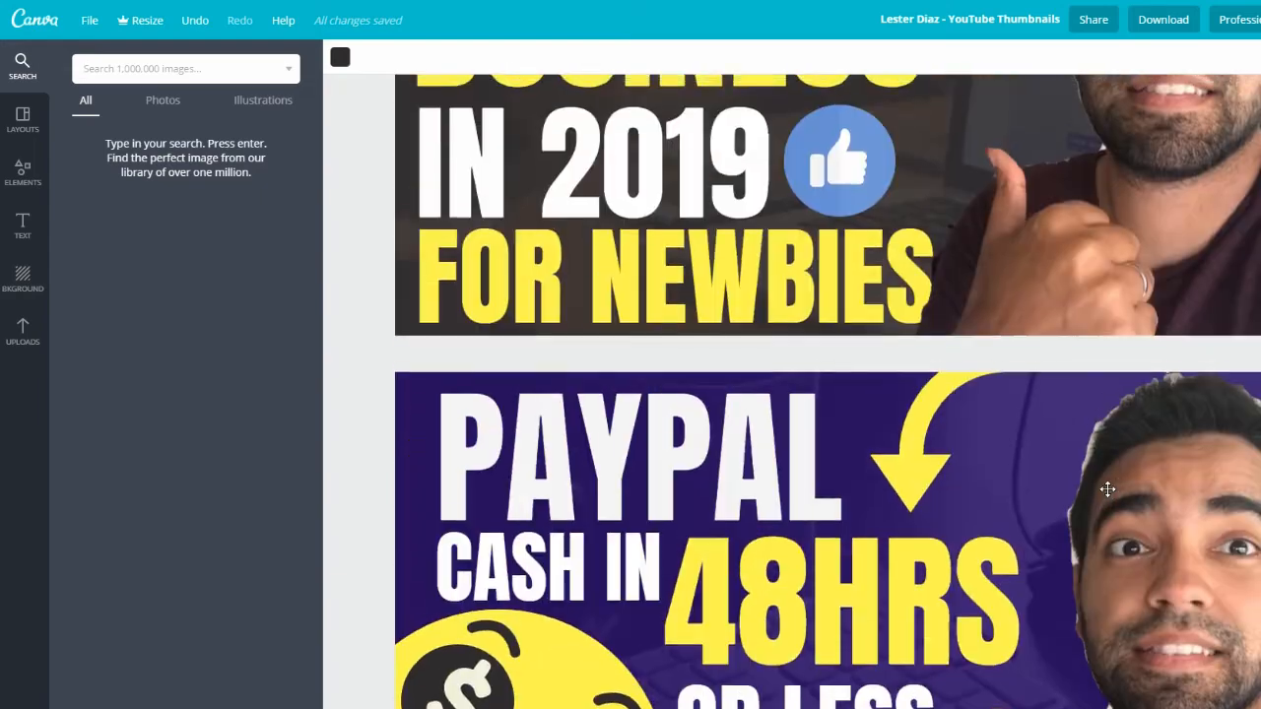
scroll(1108, 489, "down", 12)
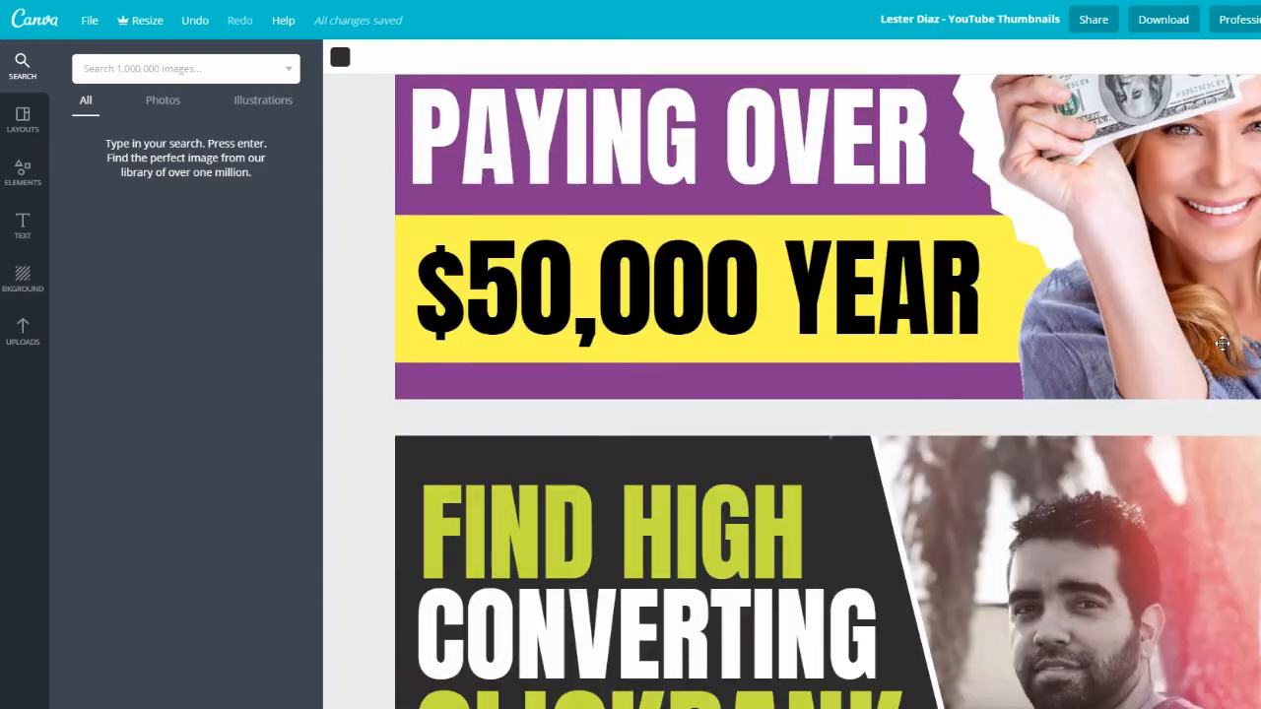
scroll(1183, 440, "down", 8)
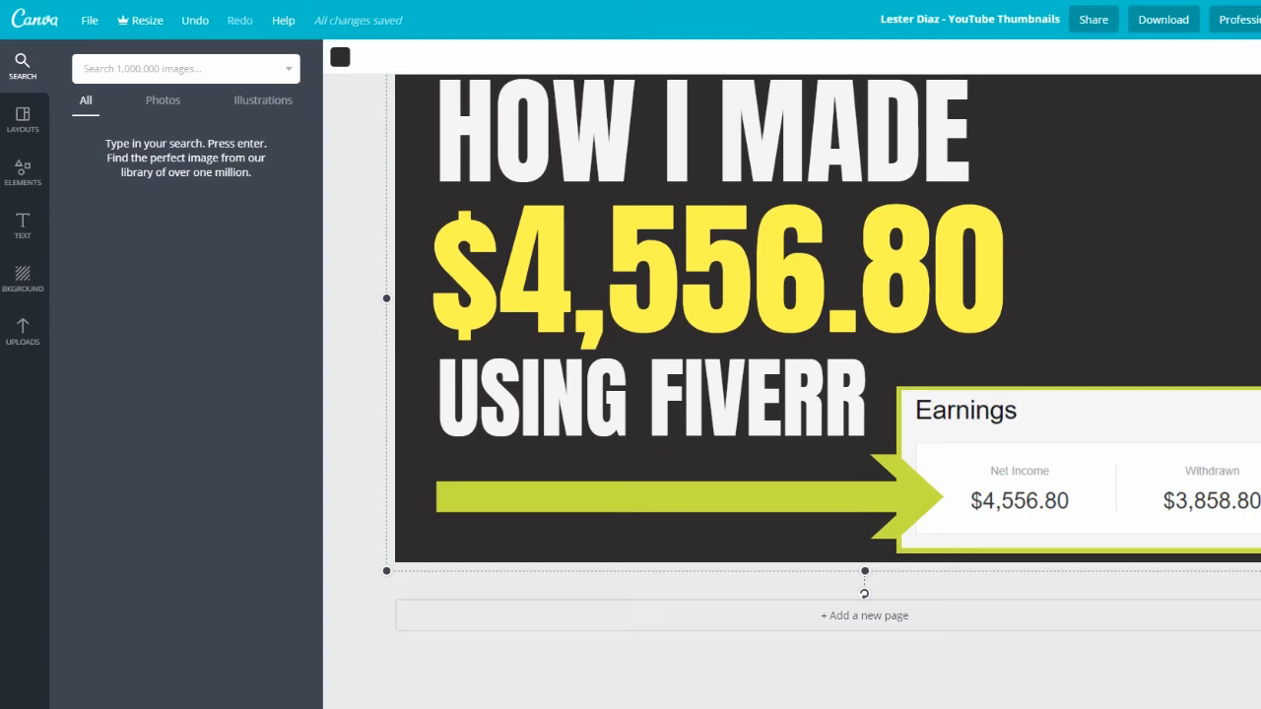
scroll(828, 374, "up", 1)
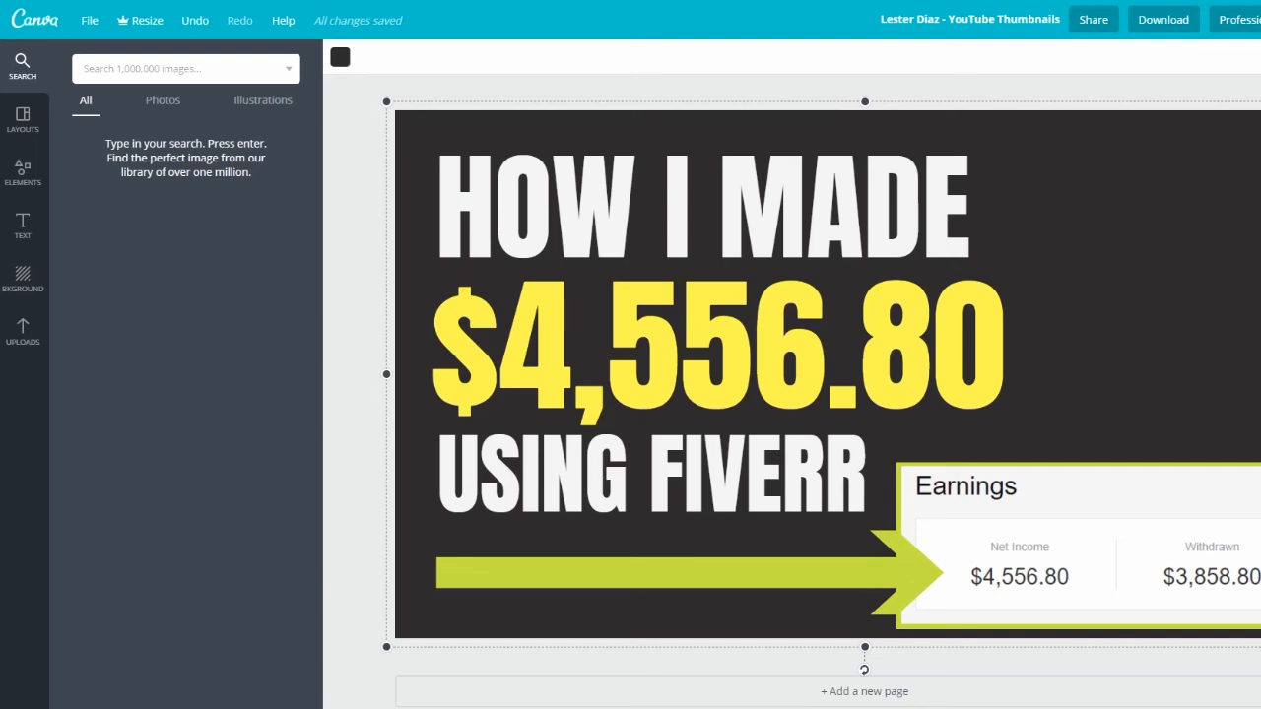